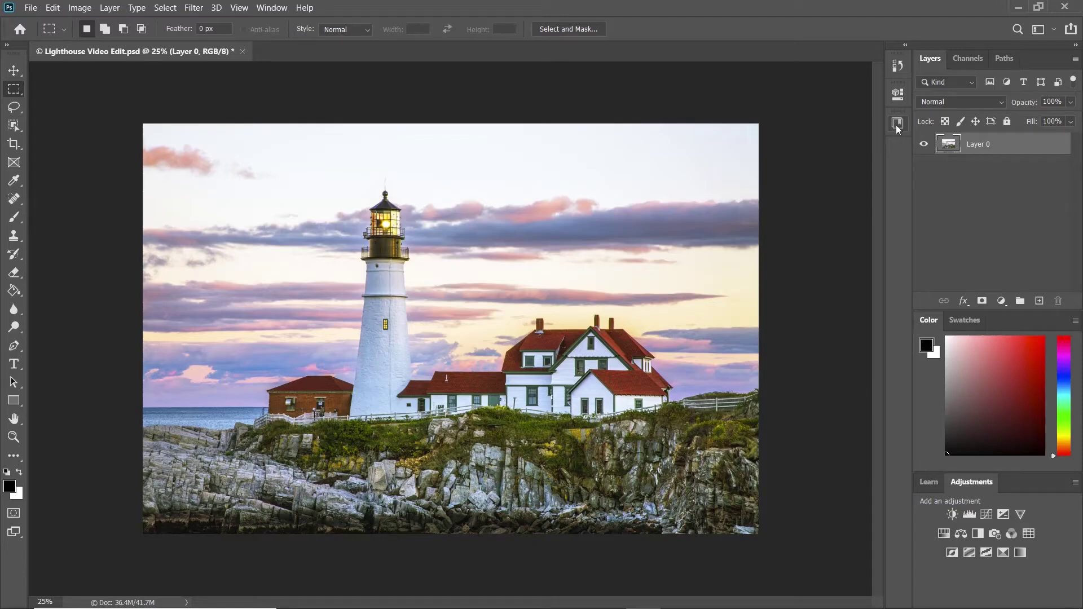
Place the Beautiful dramatic sunset graphic from Libraries, flip it horizontally, align it to the top and commit.
click(897, 123)
drag(772, 242, 484, 259)
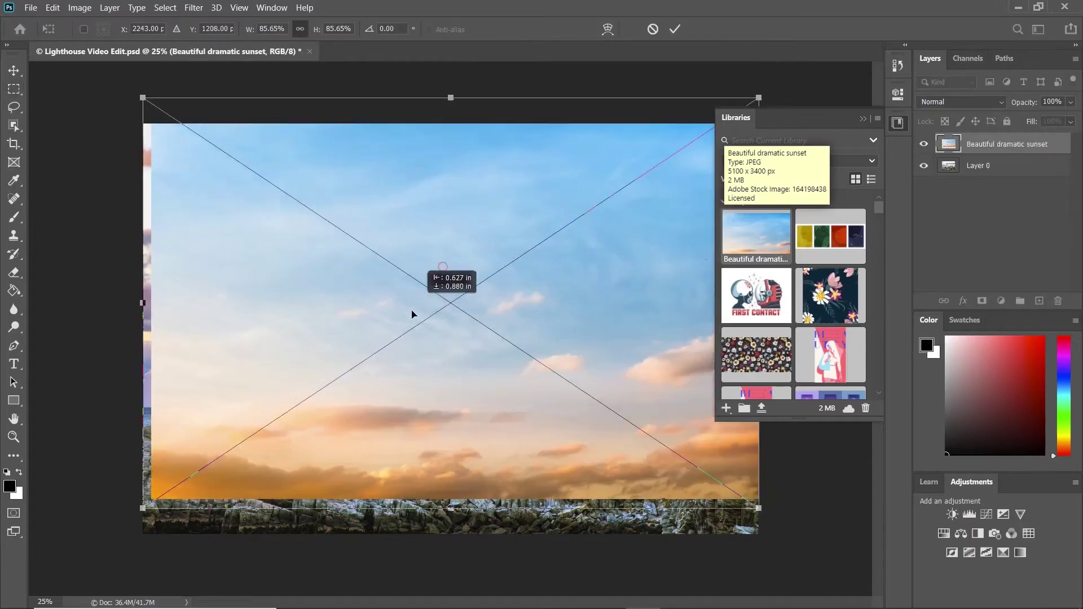
drag(412, 314, 402, 348)
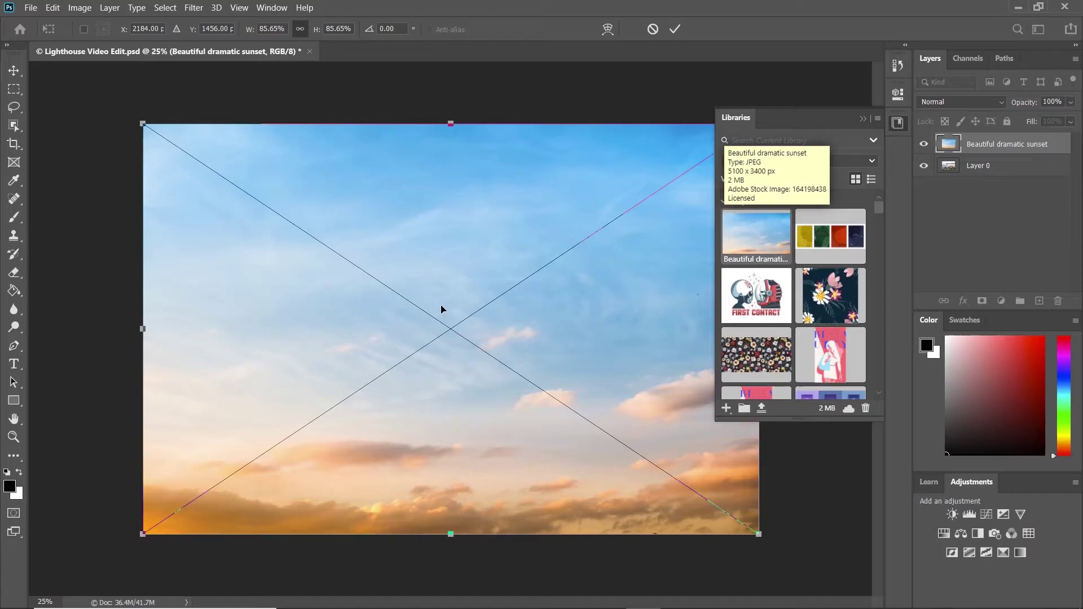
right_click(442, 309)
click(467, 523)
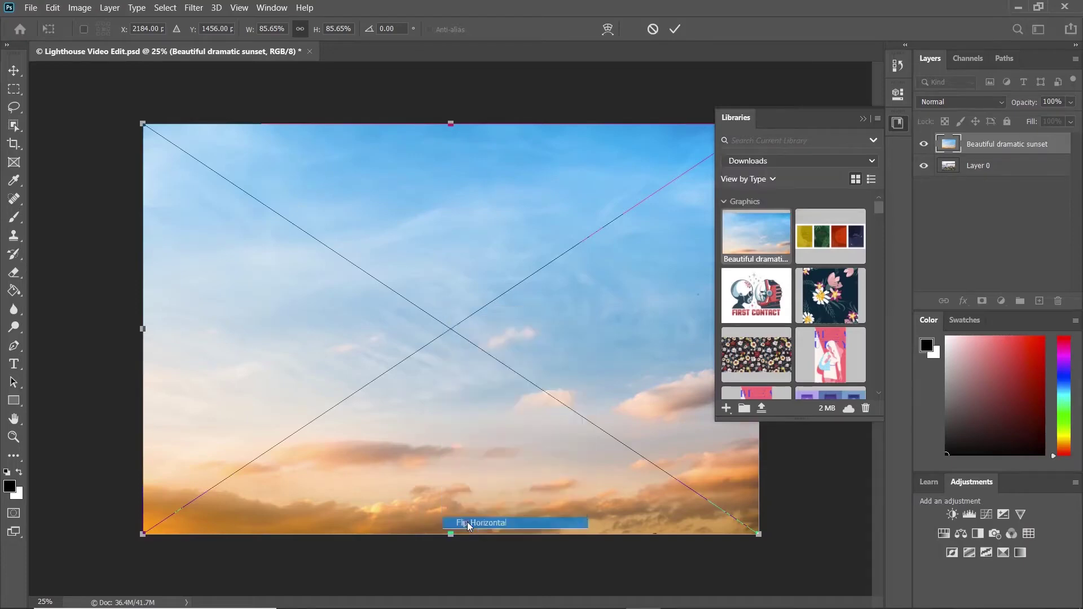
drag(524, 461, 521, 444)
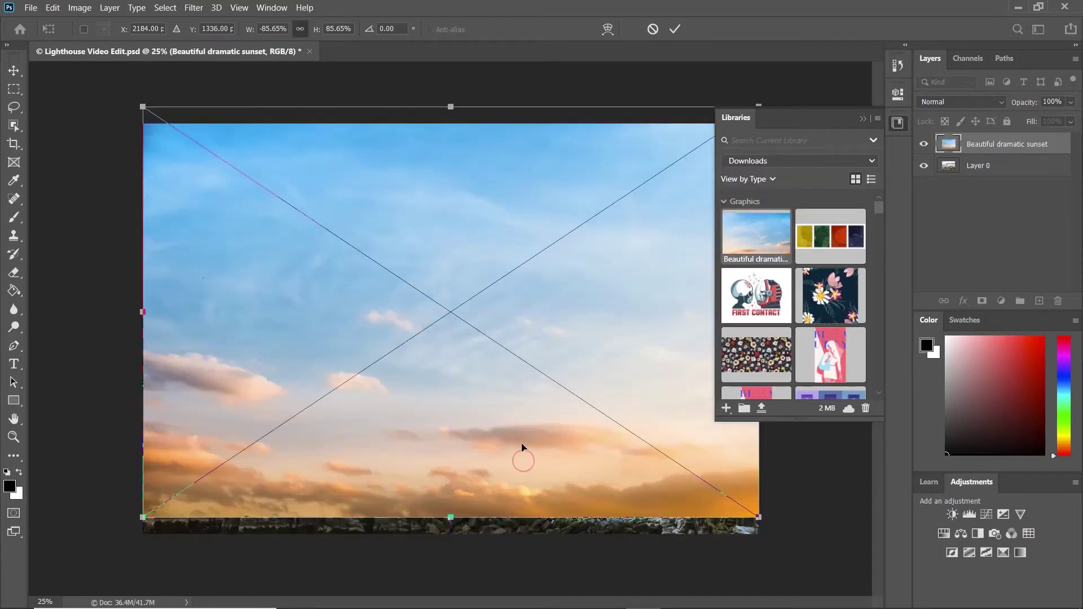
key(Return)
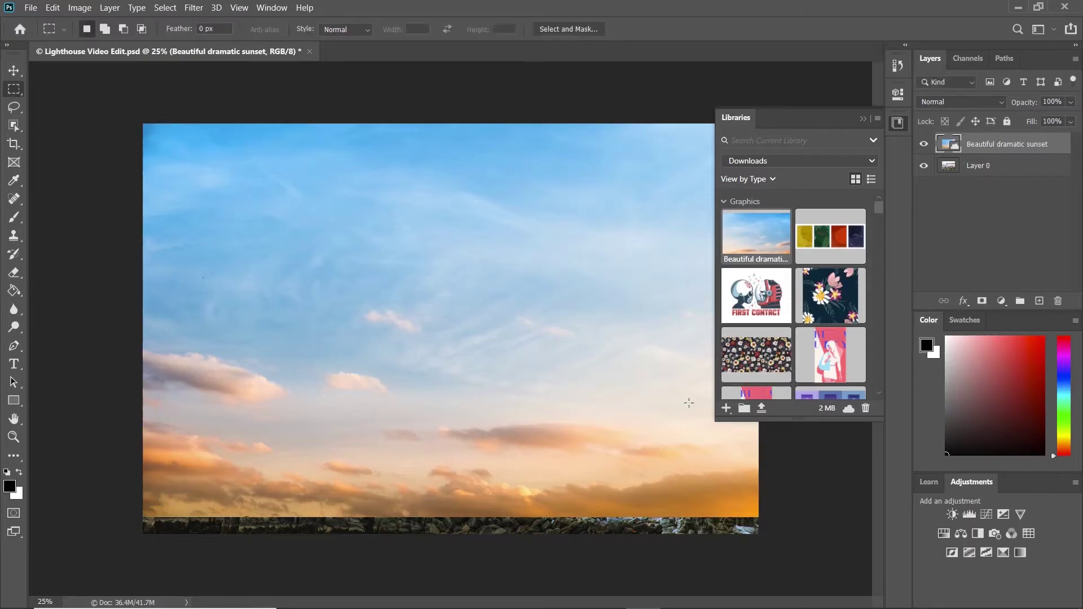
Load the saved LAND channel as a selection over the sunset layer.
click(863, 120)
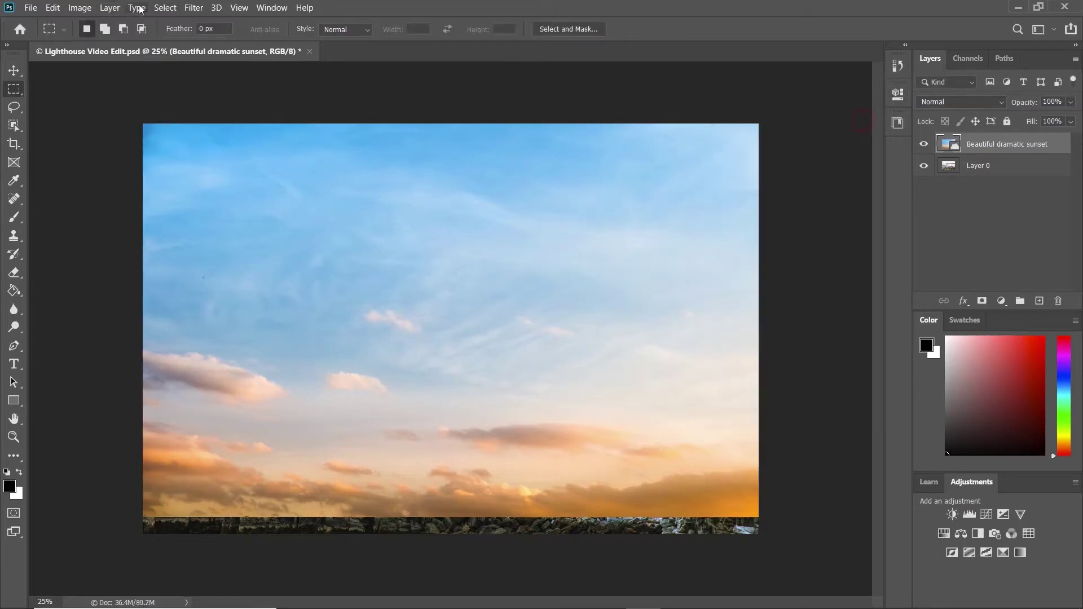
click(165, 8)
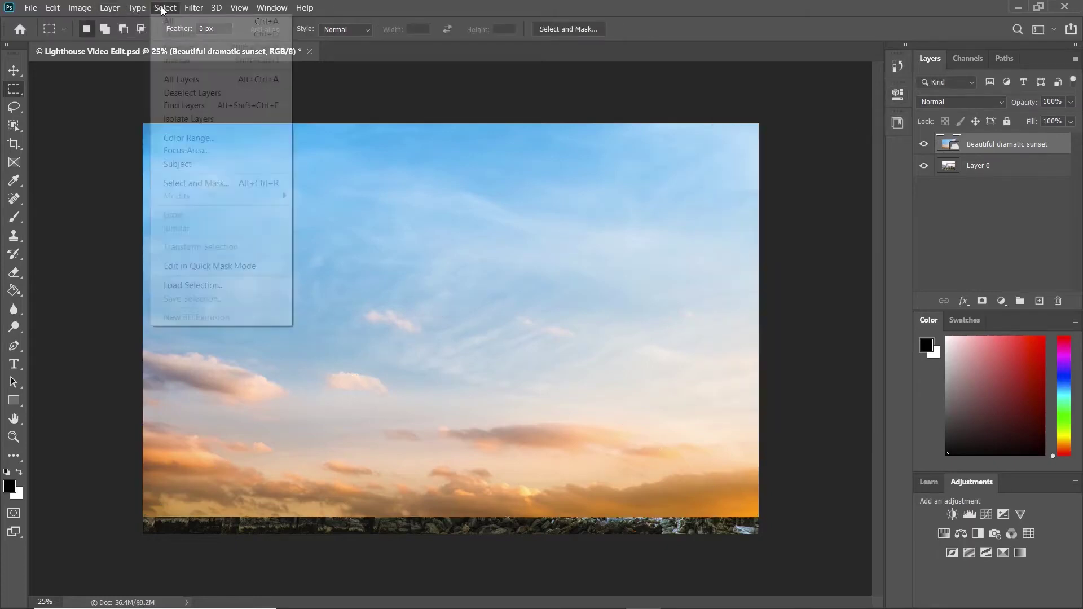
click(194, 284)
click(719, 169)
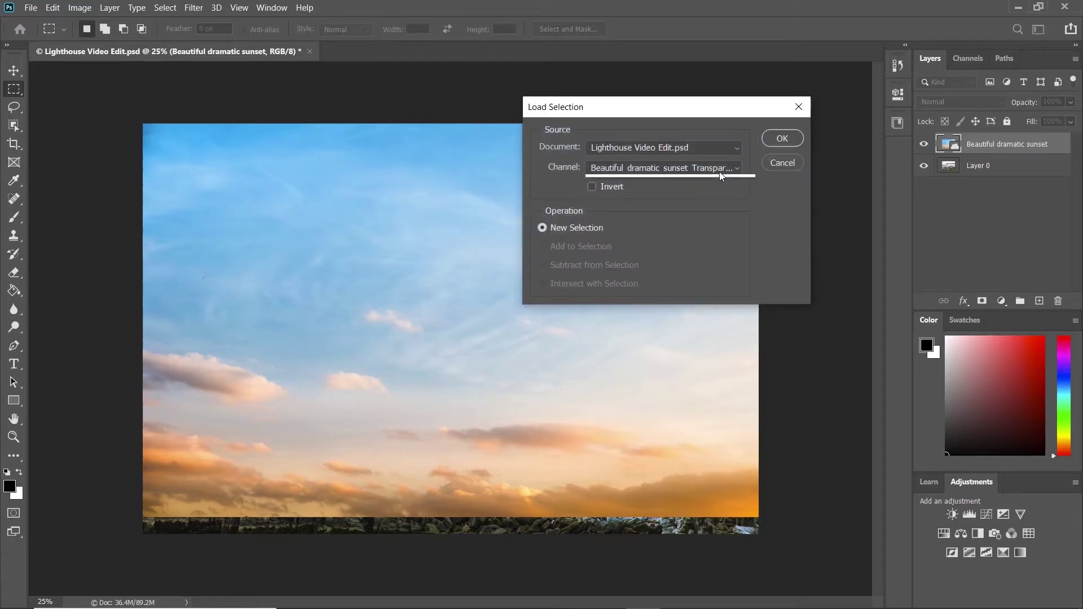
click(651, 206)
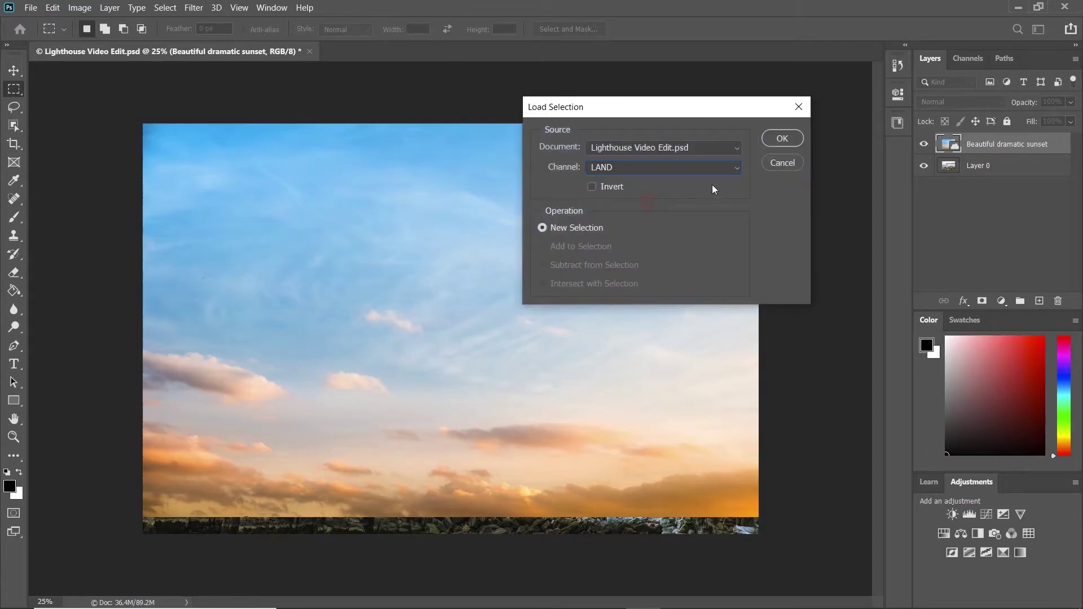
click(787, 143)
Rasterize the sunset layer, delete the selected land area, and deselect.
key(Delete)
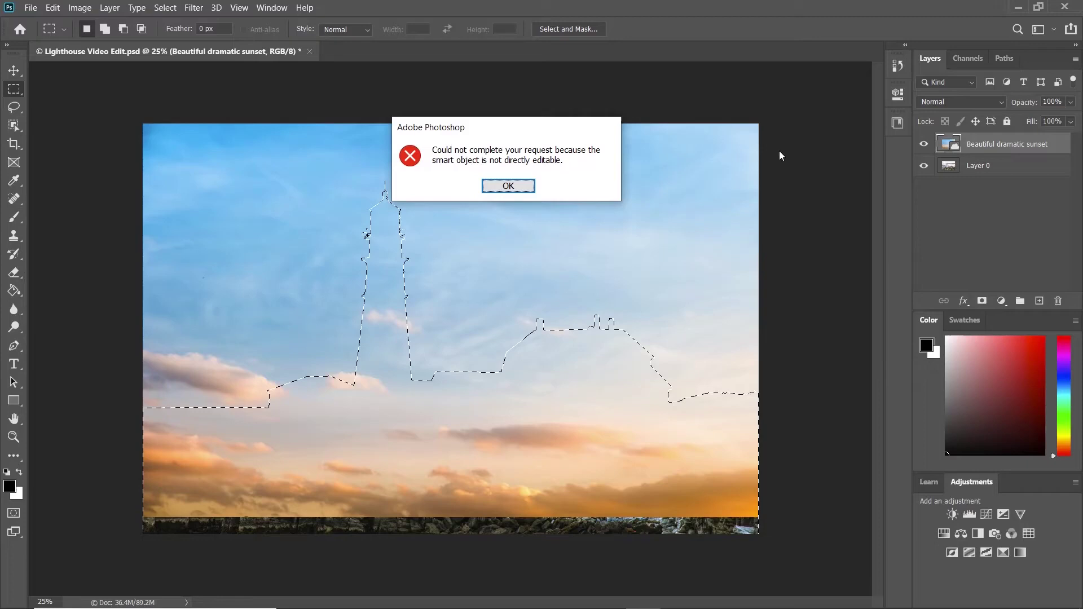
click(518, 186)
key(Delete)
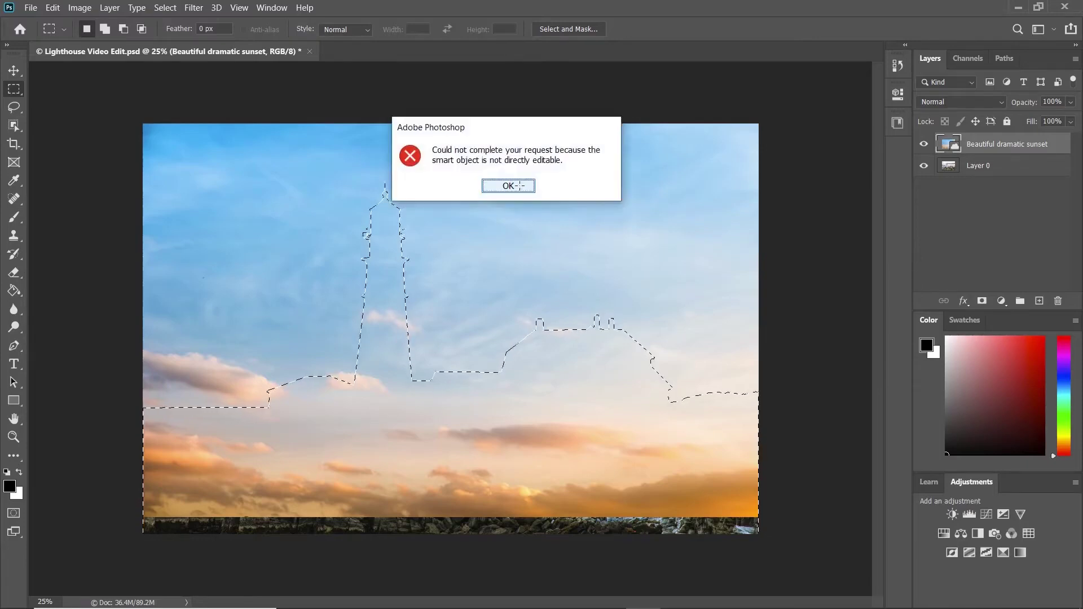
click(518, 186)
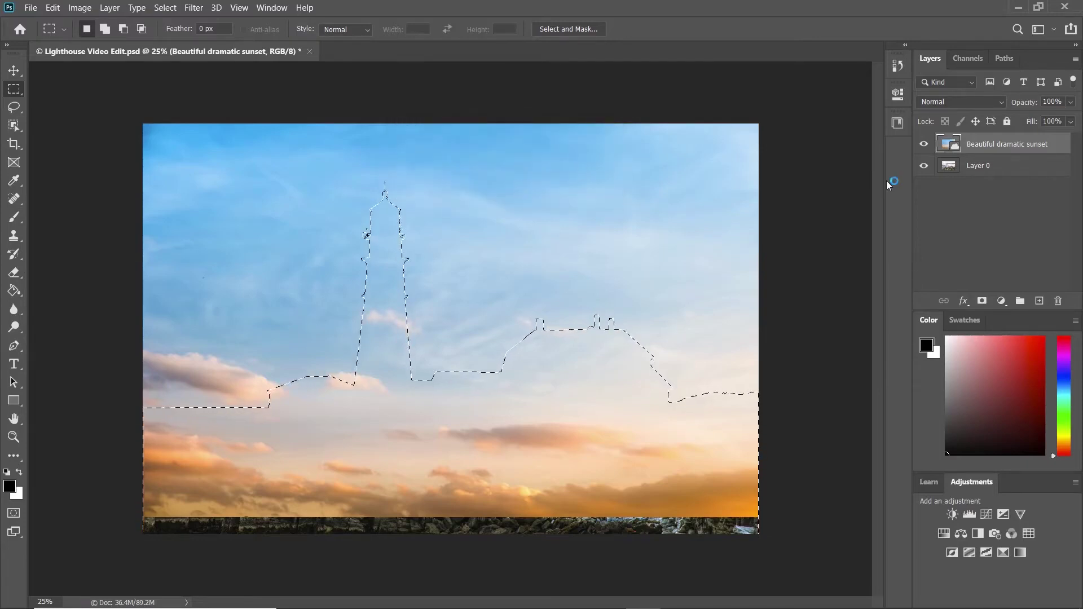
right_click(966, 147)
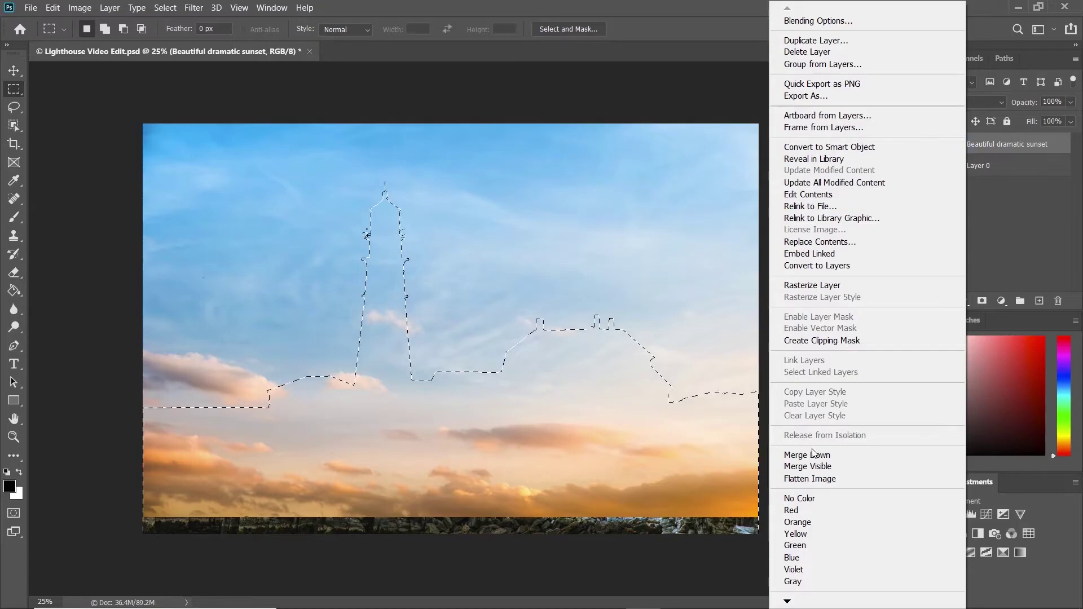
click(810, 284)
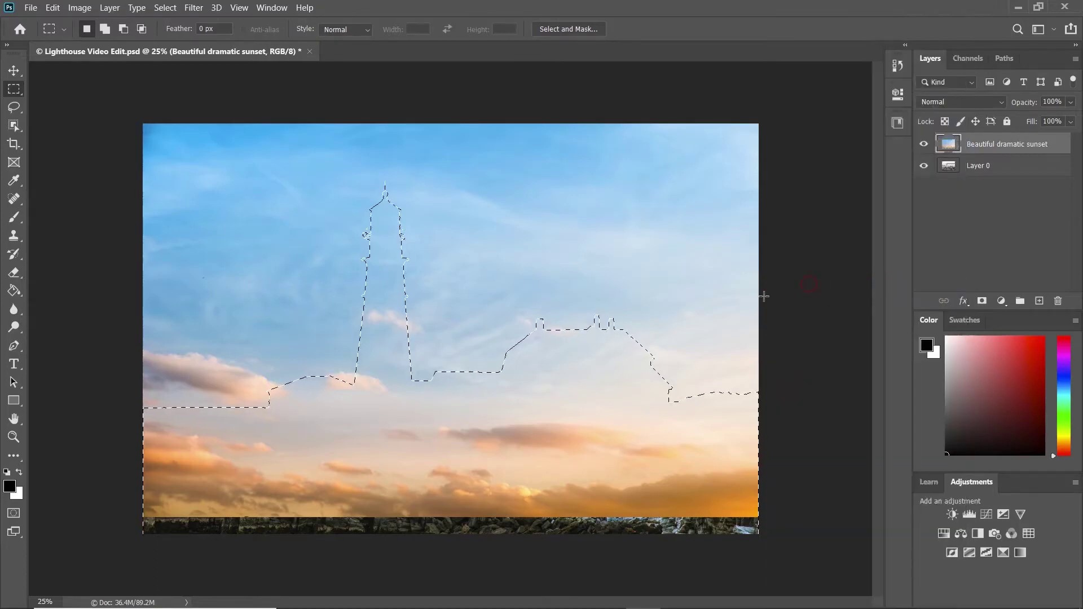
key(Delete)
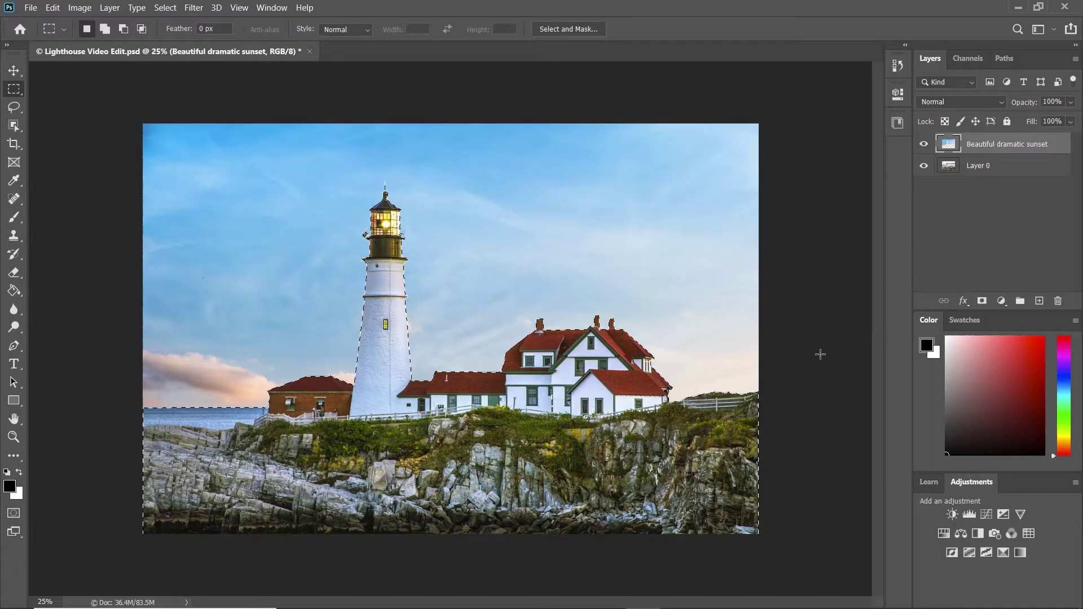
key(ctrl+d)
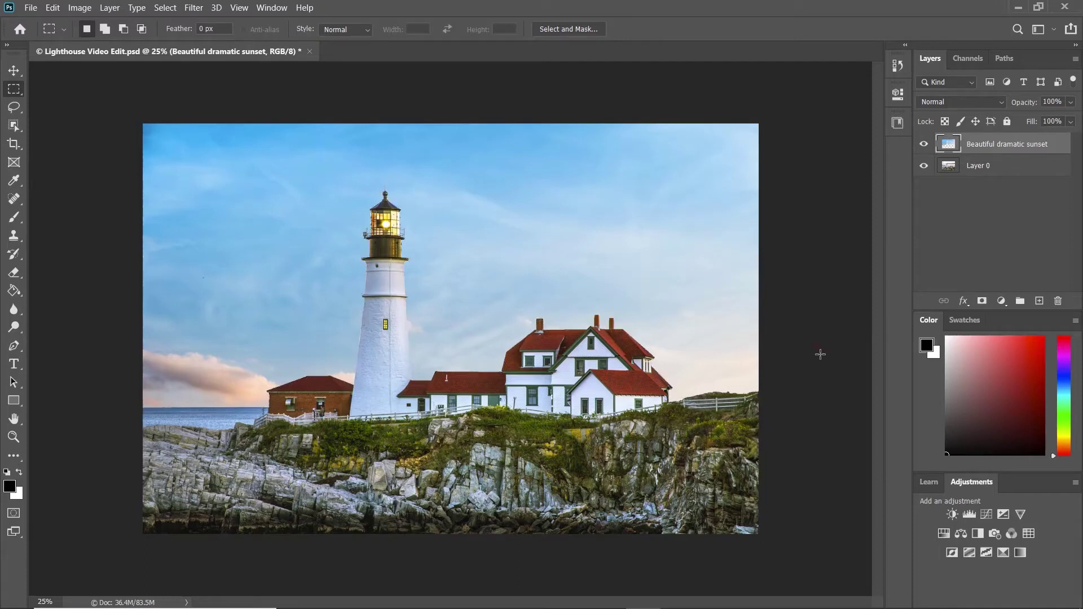
Merge Layer 0 with the sunset layer and add an empty Layer 1.
shift+click(988, 163)
right_click(989, 164)
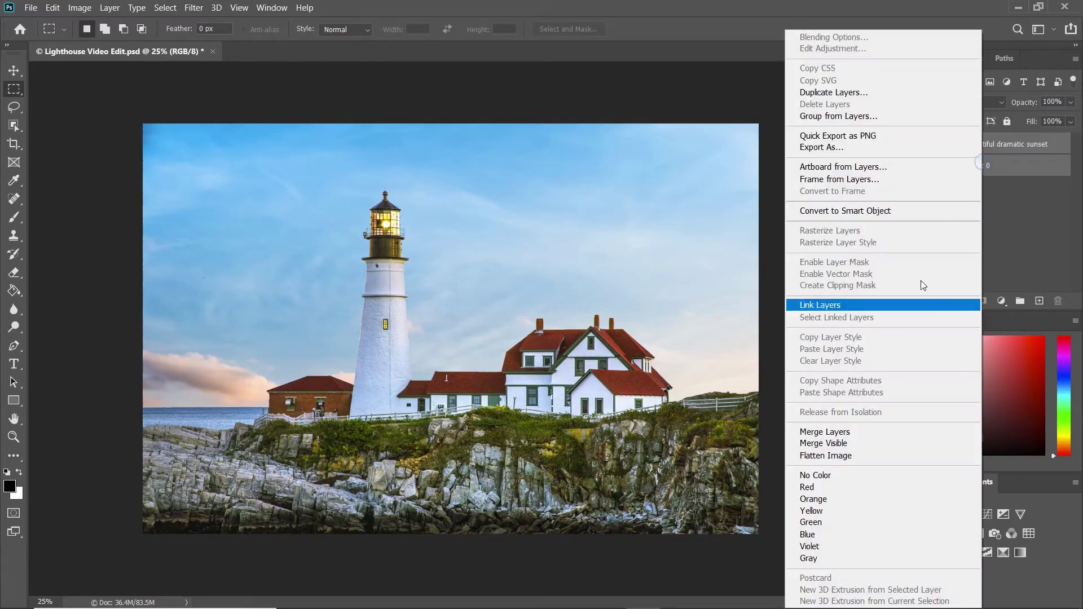
click(818, 432)
click(1039, 300)
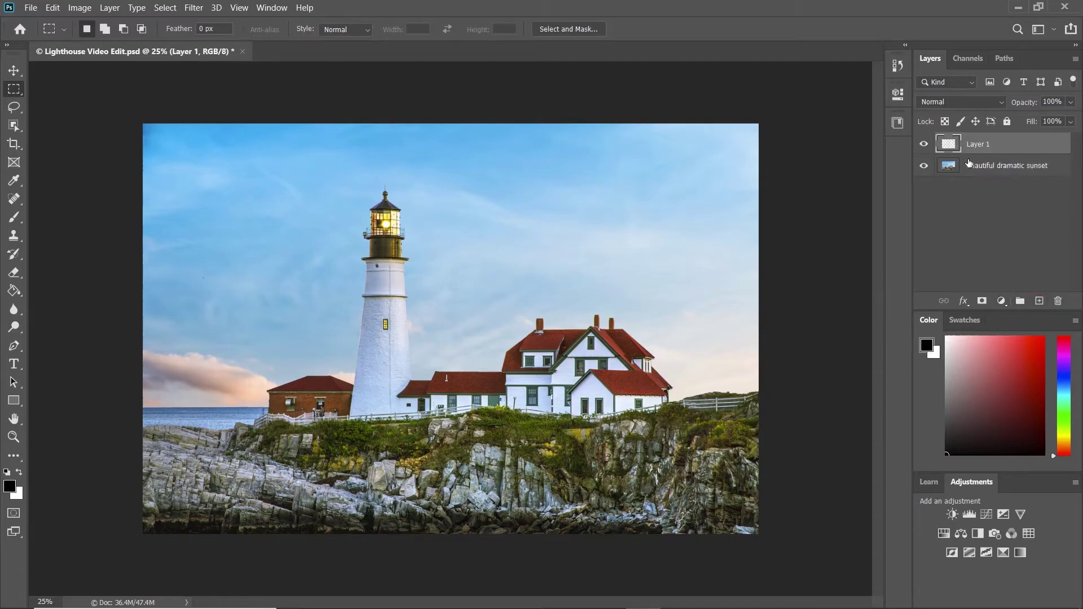
Duplicate the merged layer, naming the copy Night and the original Day.
drag(968, 164, 1042, 299)
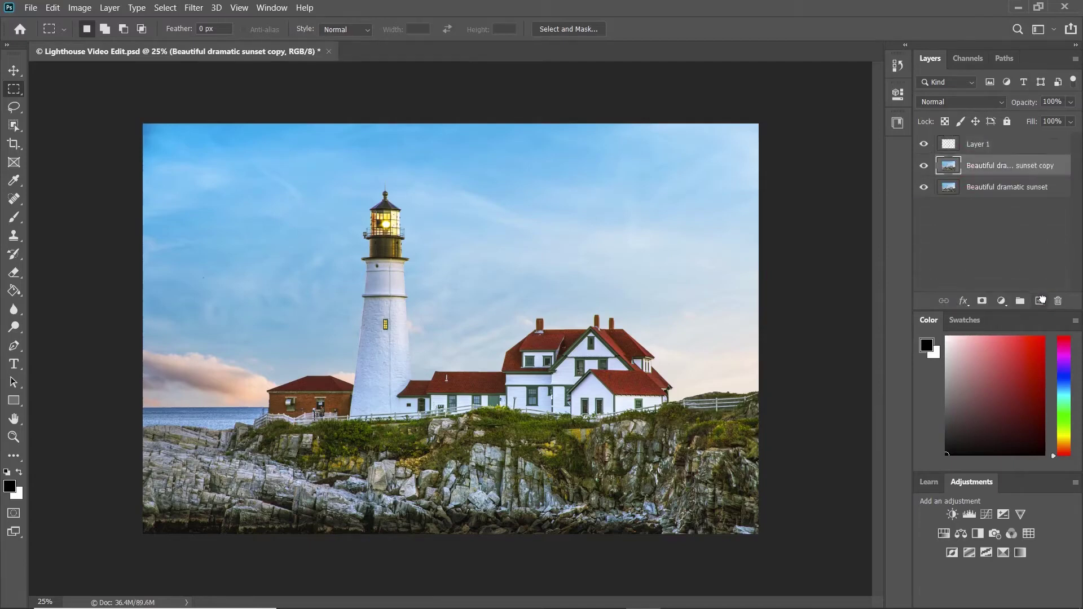
double_click(972, 164)
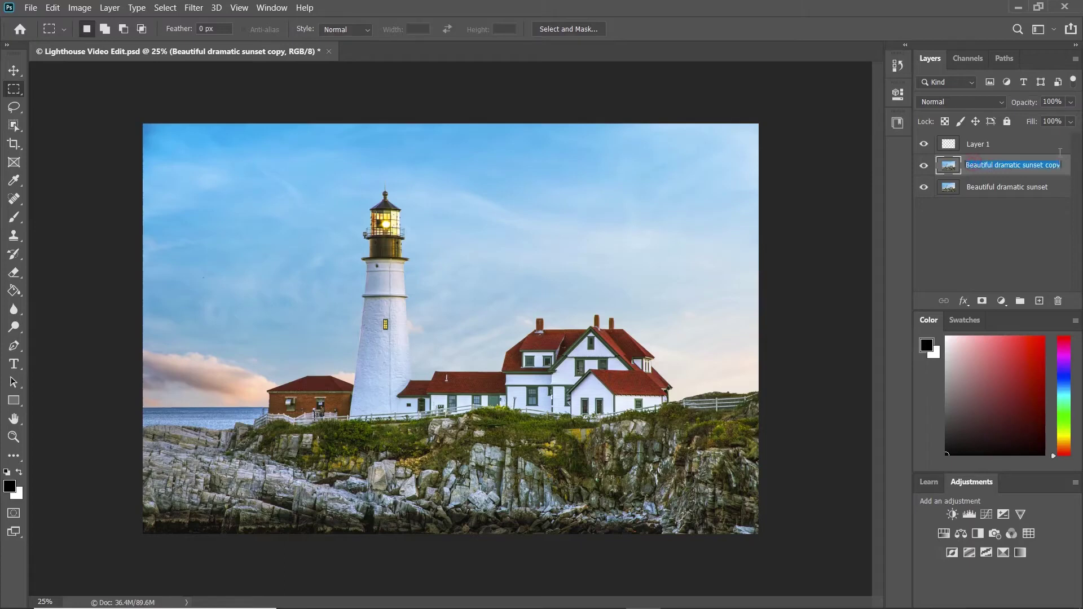
text(Night)
key(Return)
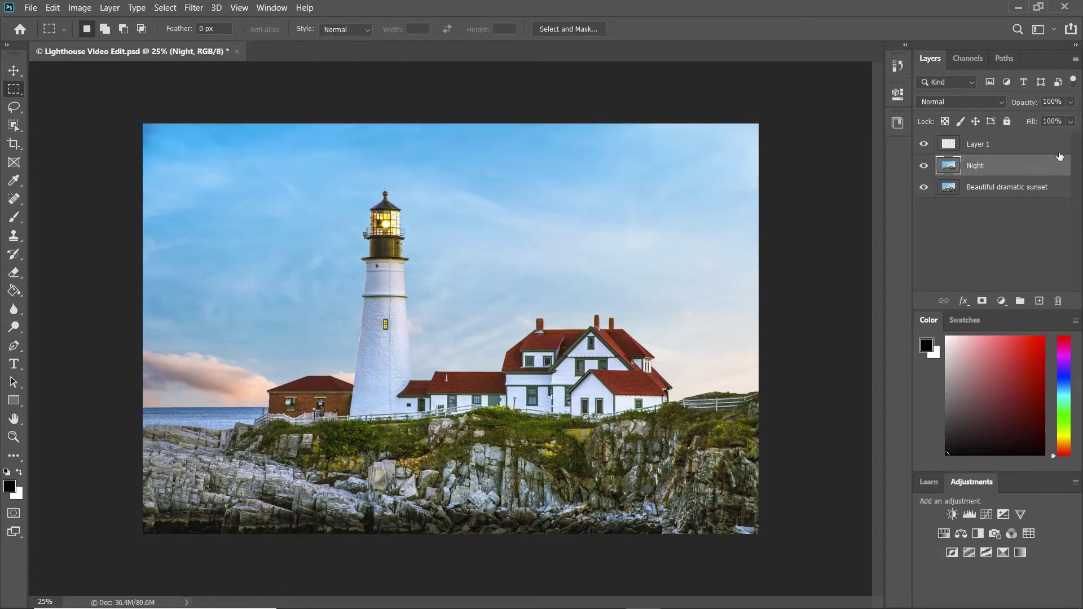
double_click(1009, 188)
text(Day)
key(Return)
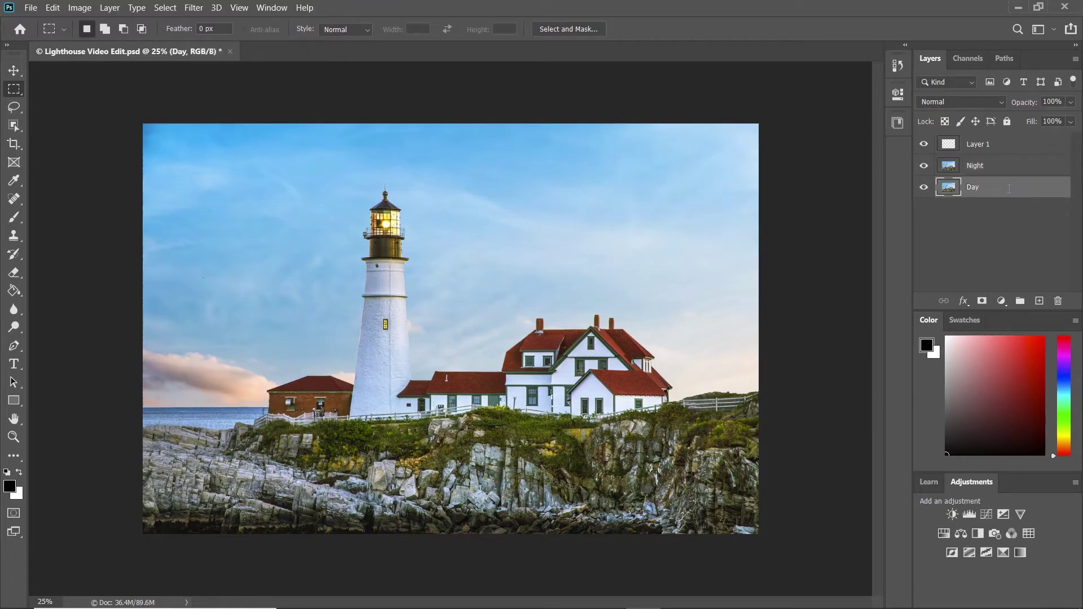
Hide the Day layer and convert the document to CMYK Color without merging layers.
click(967, 171)
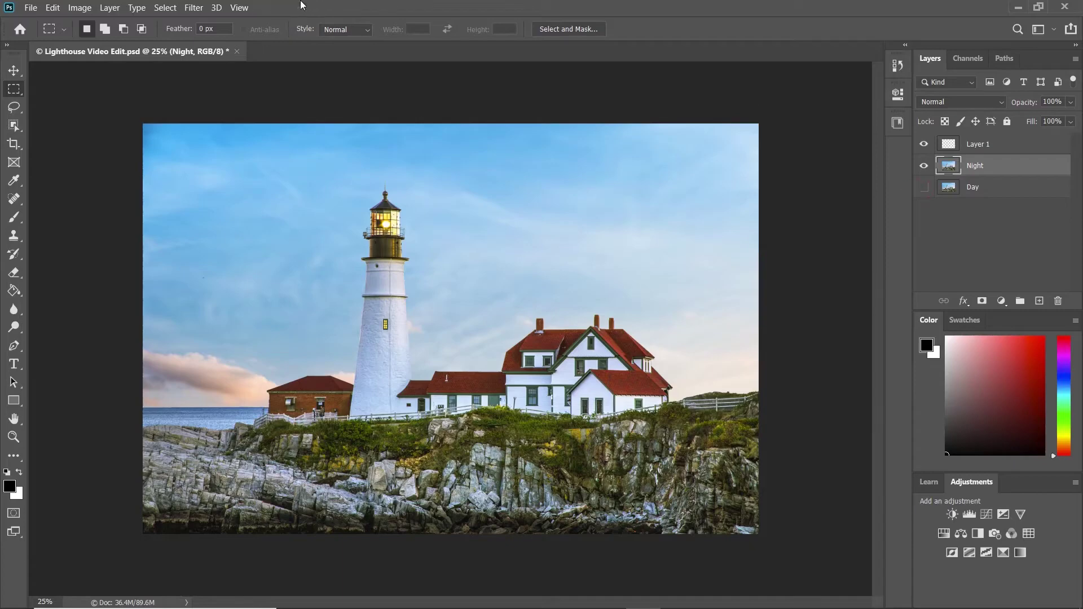
click(91, 7)
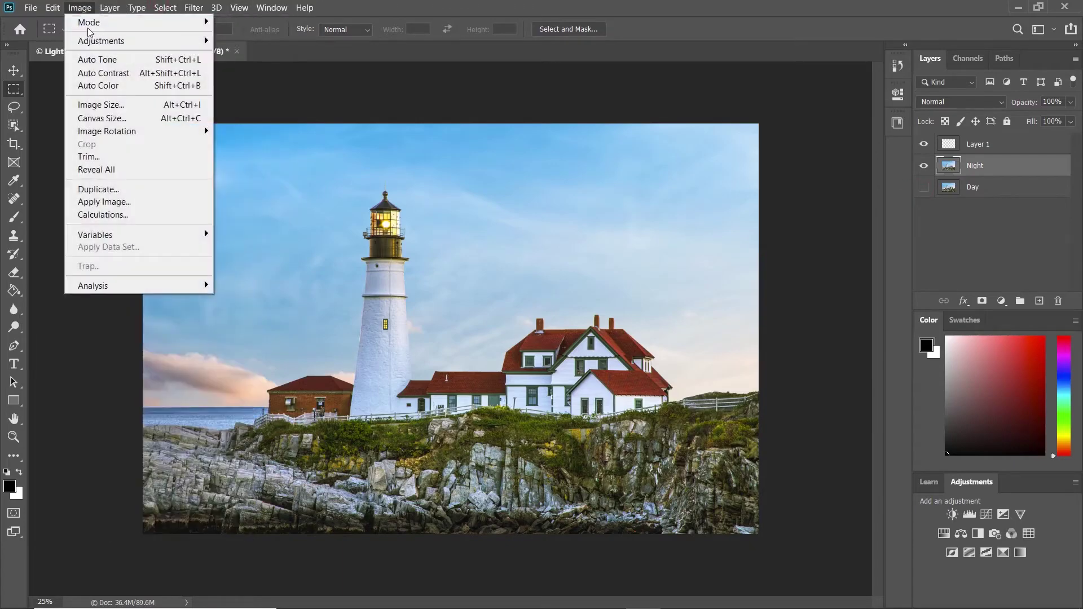
mouse_move(93, 24)
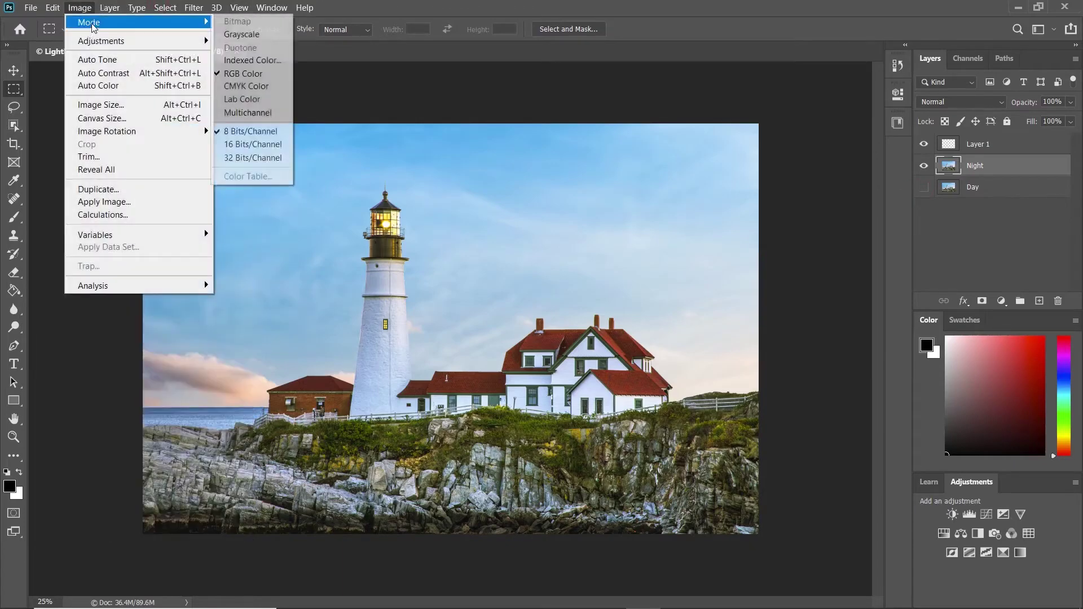
click(241, 85)
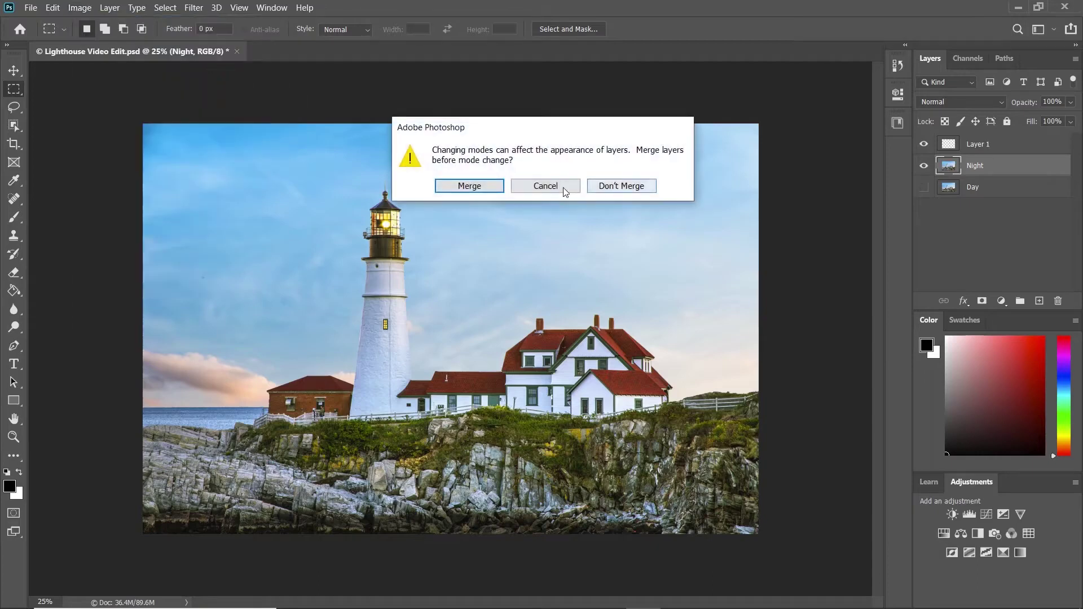
click(613, 190)
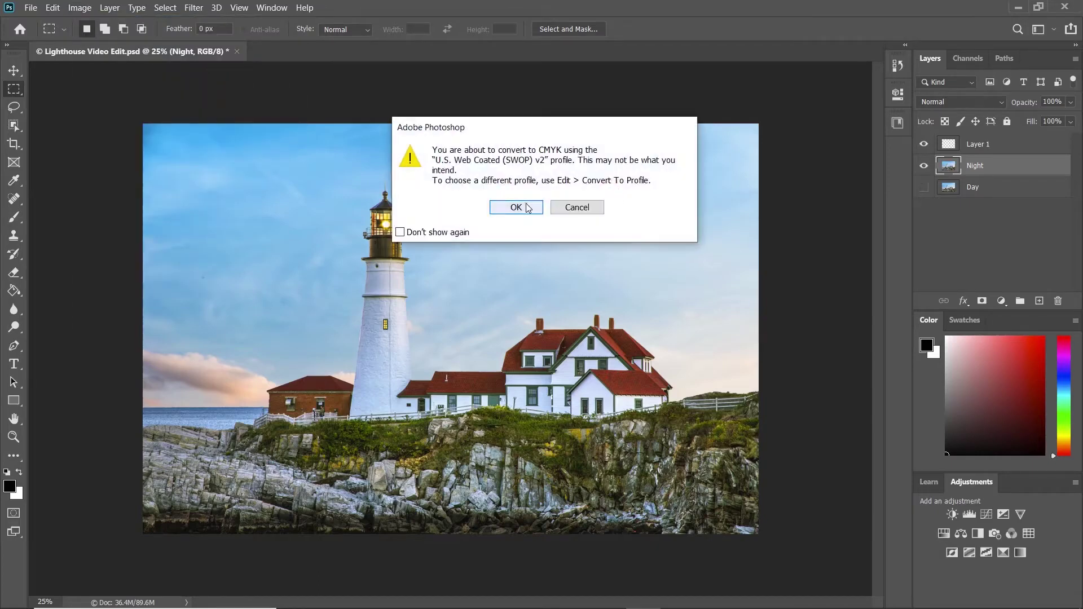
click(528, 208)
Revisit the Image menu and change options at the bottom of the Layers panel.
click(77, 9)
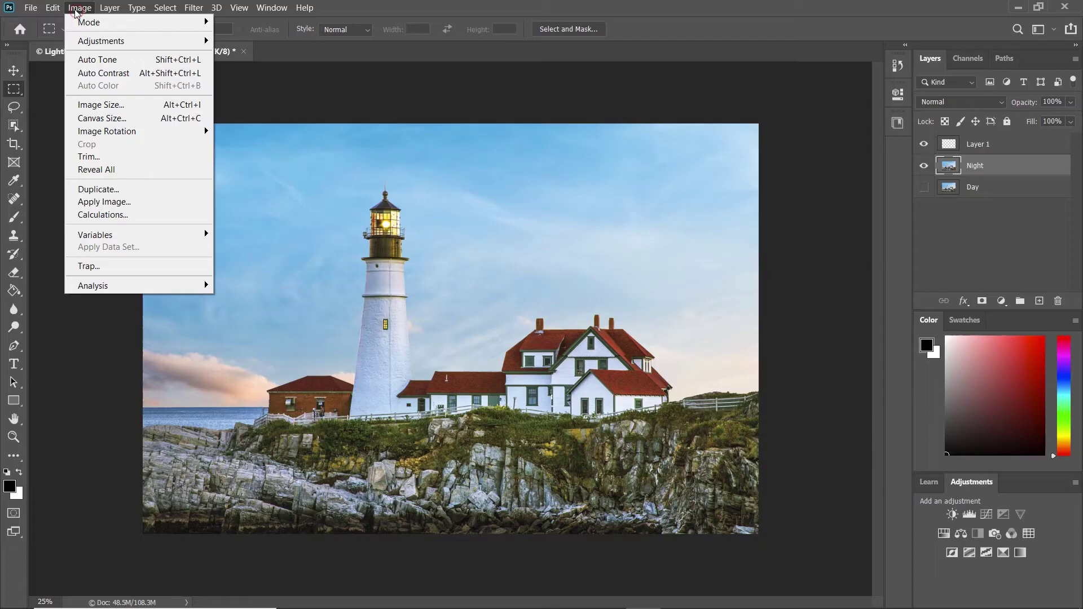
click(78, 8)
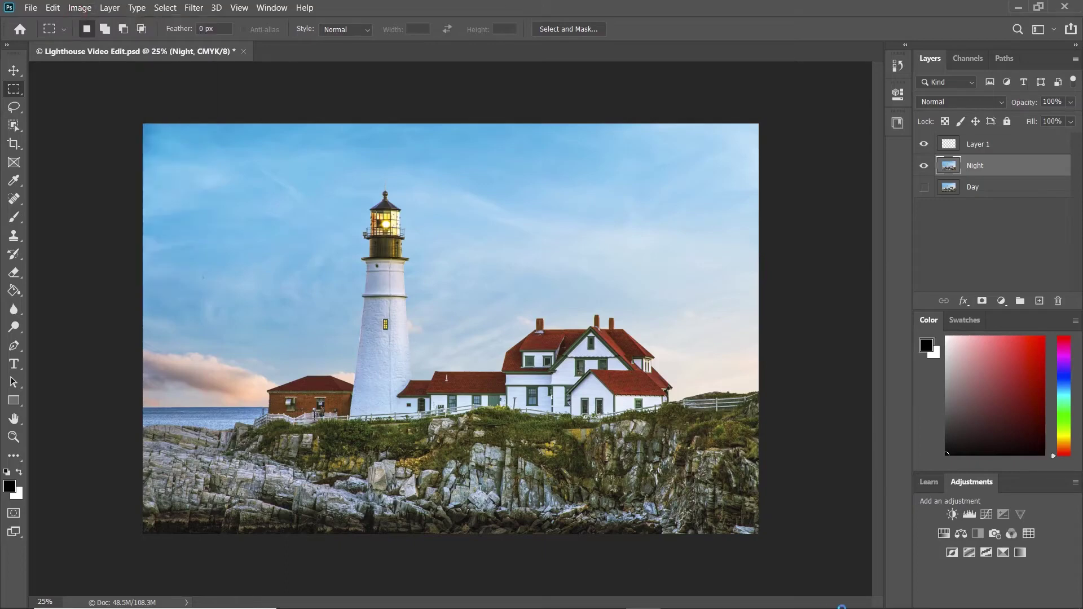
click(916, 595)
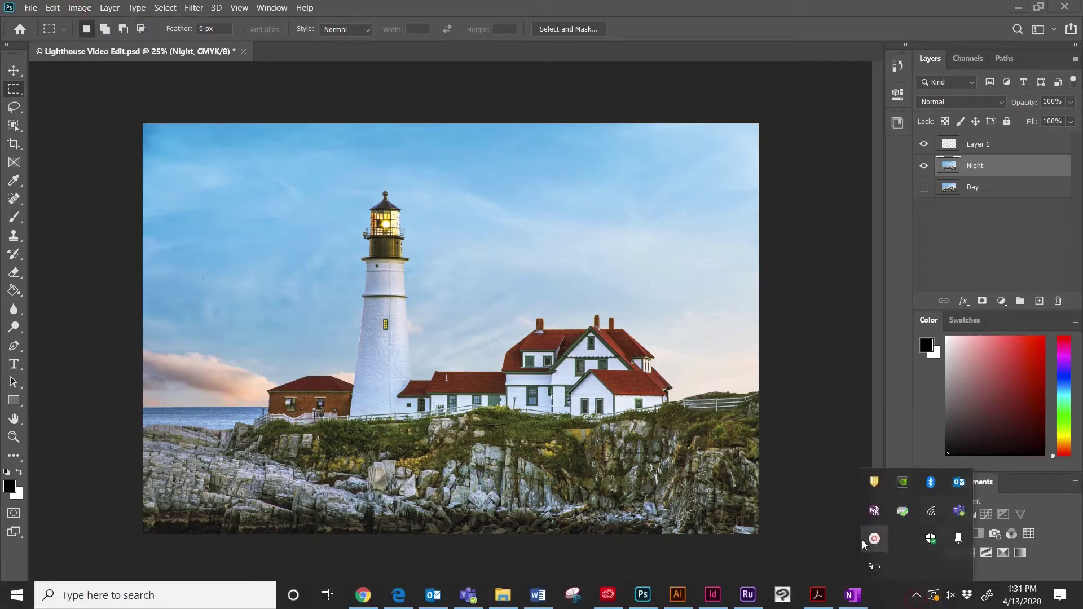
click(864, 542)
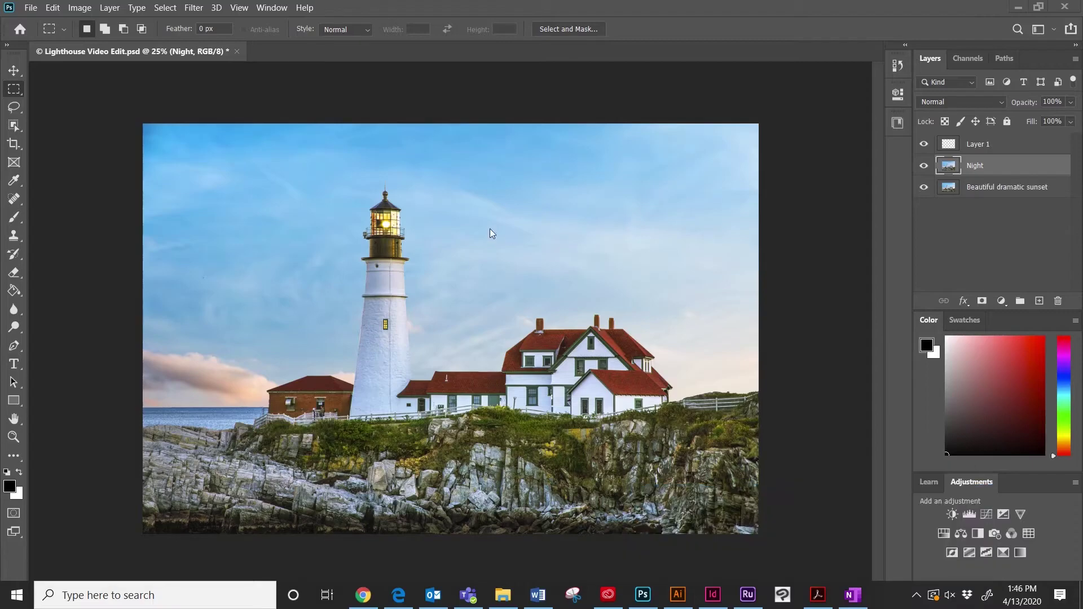
Apply Levels to the Night layer with a sampled black point and midtone gamma 0.54.
click(79, 8)
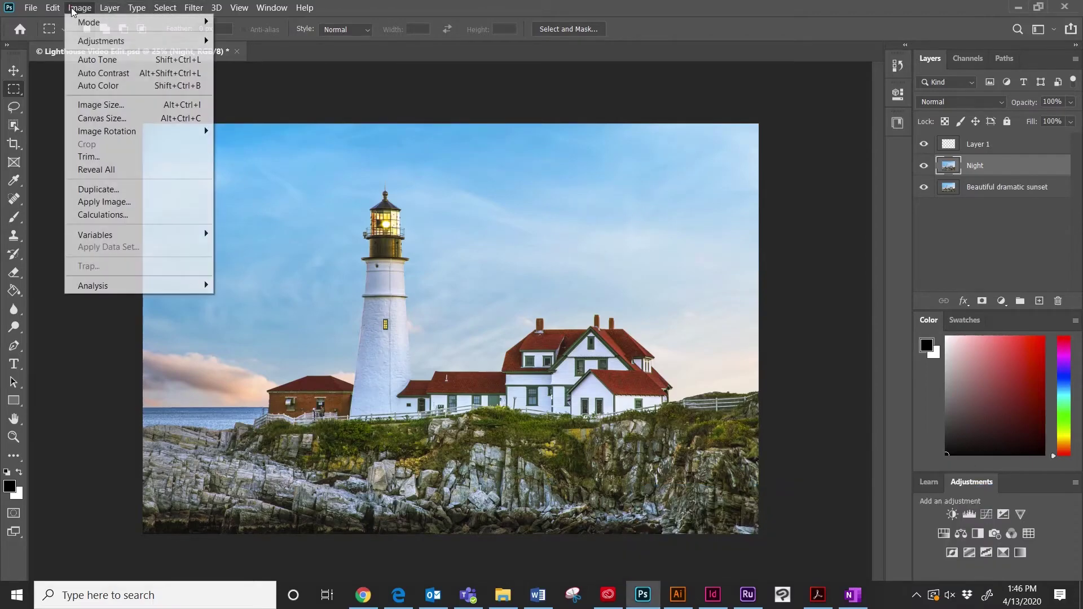
mouse_move(96, 45)
click(238, 53)
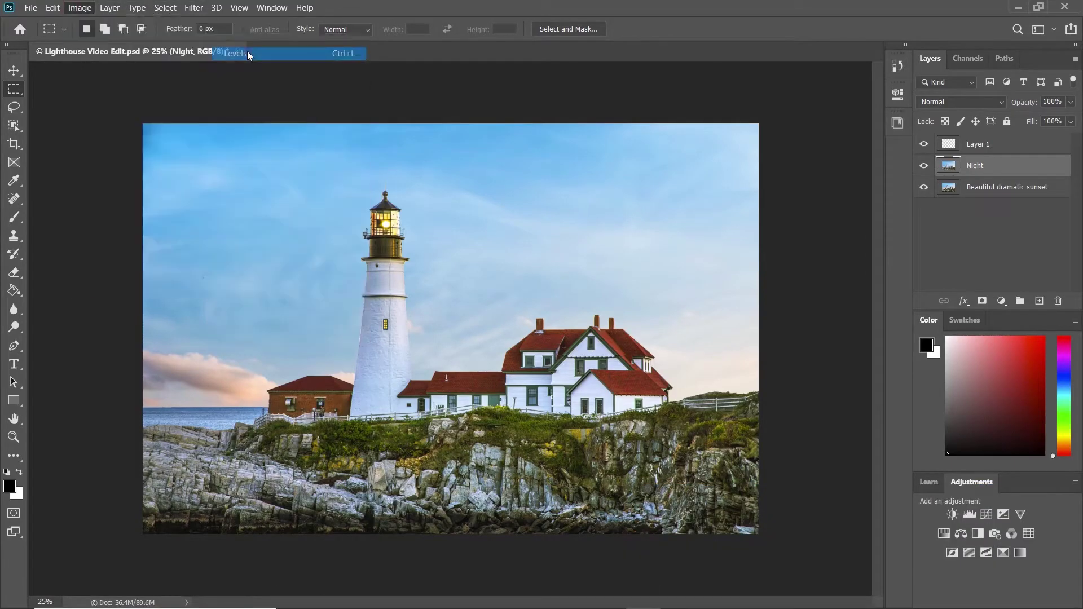
drag(731, 309, 779, 320)
click(857, 287)
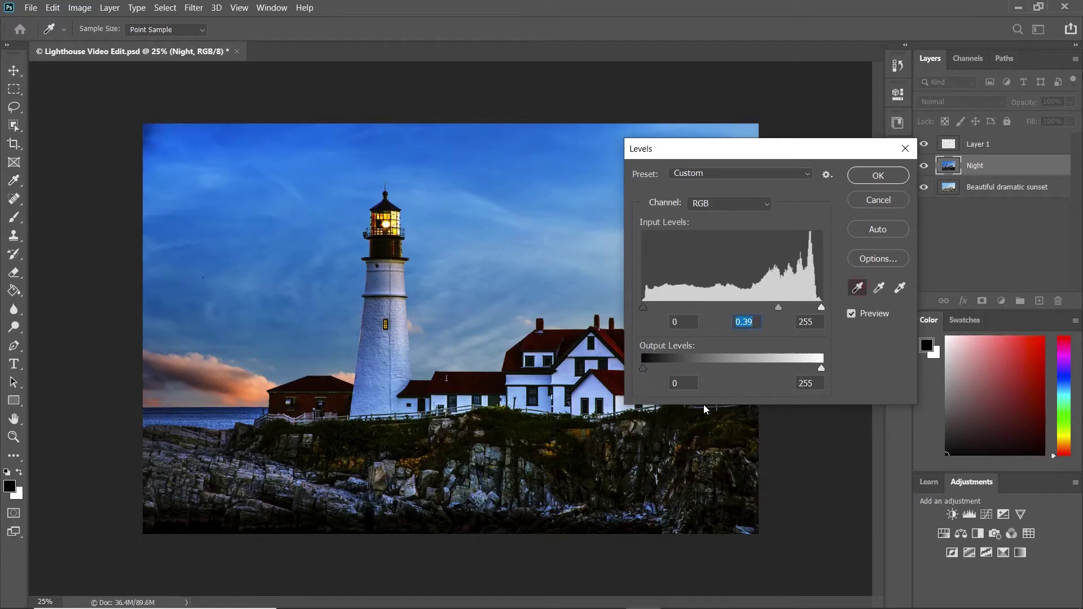
click(686, 412)
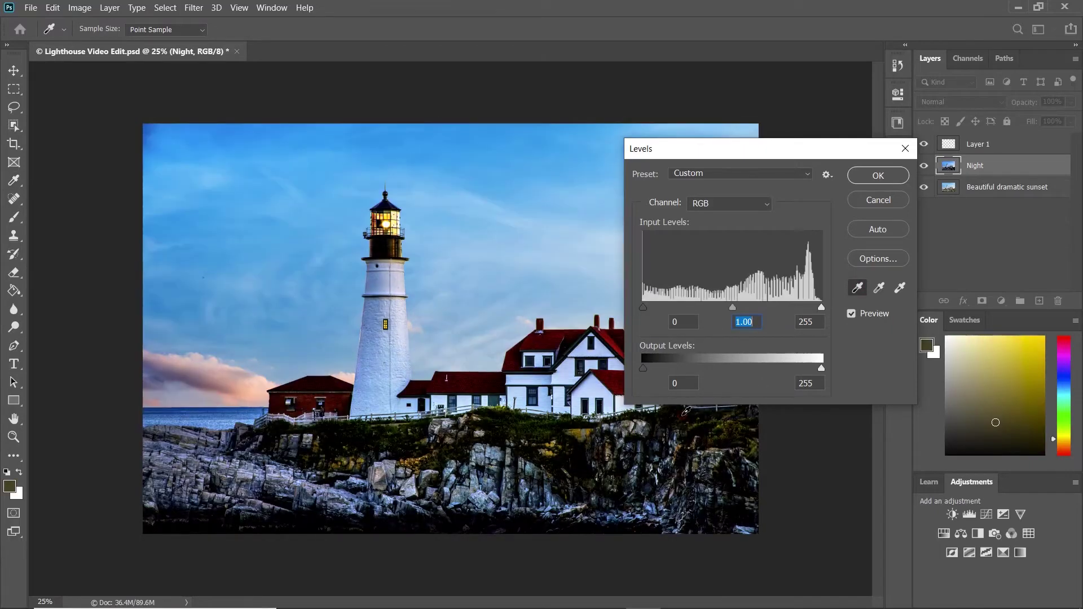
click(653, 424)
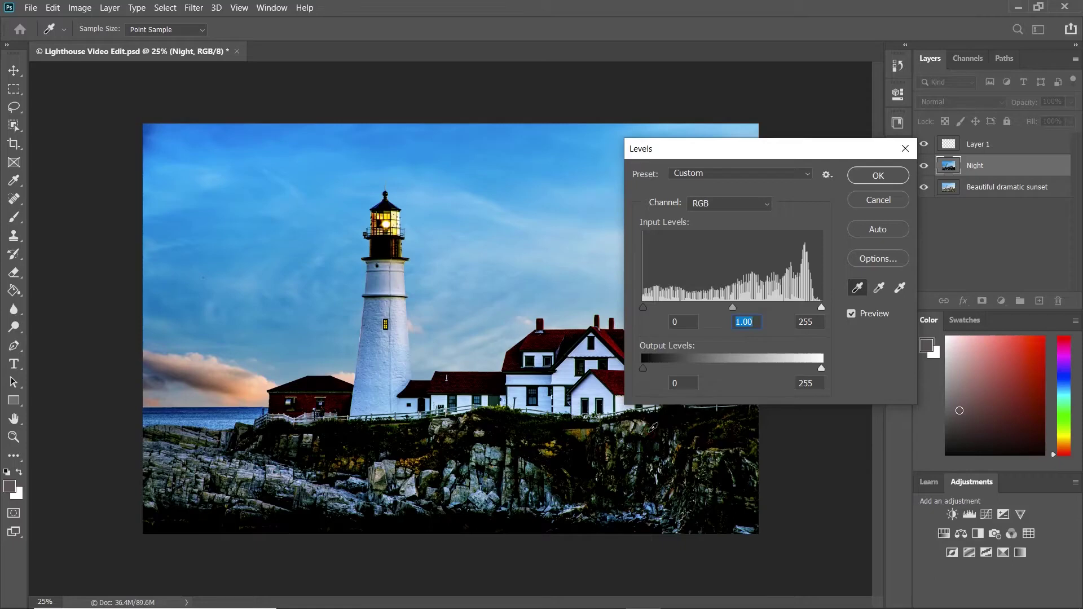
drag(731, 307, 766, 323)
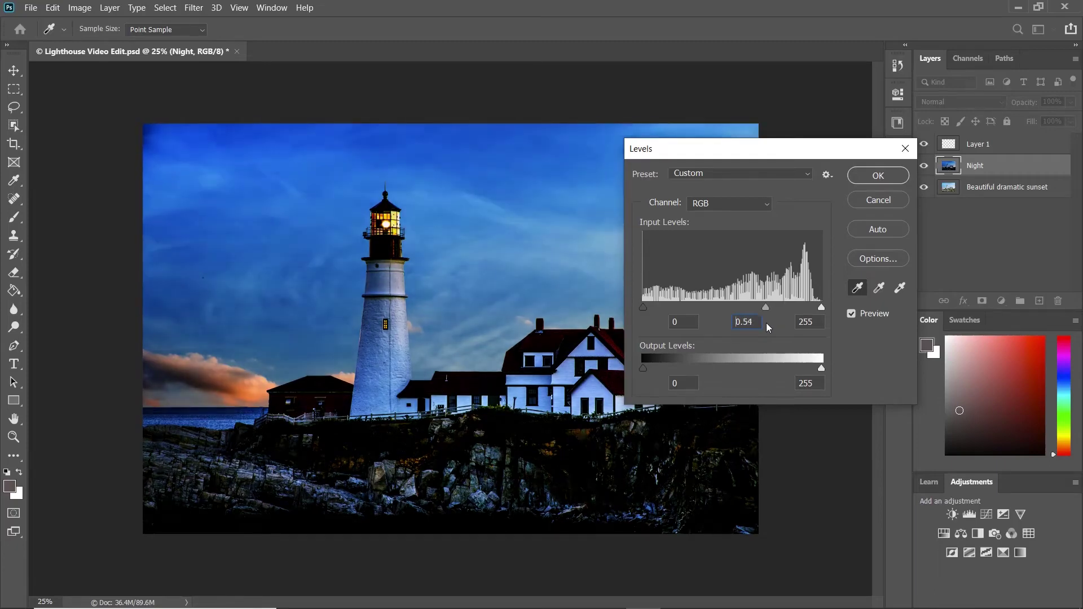
click(858, 182)
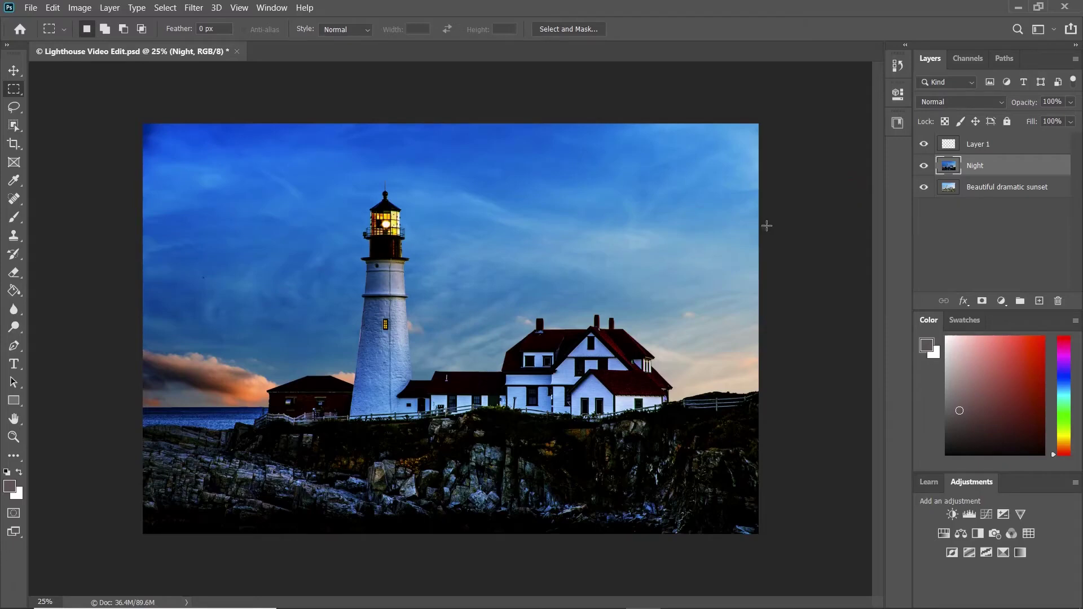
Browse the Select, Edit and File menus to reach Place Embedded.
click(161, 7)
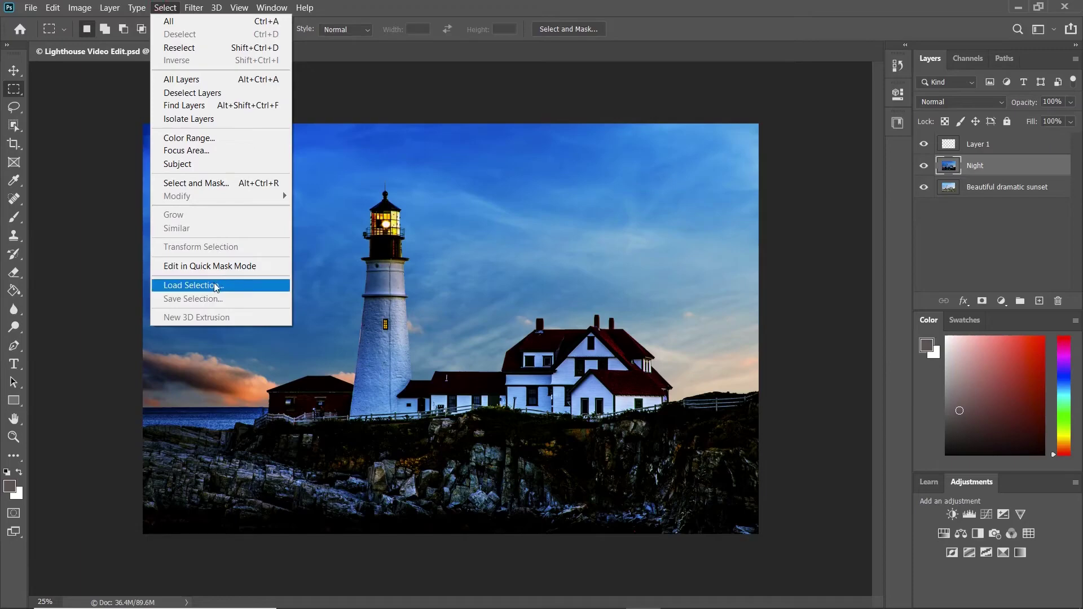
click(435, 196)
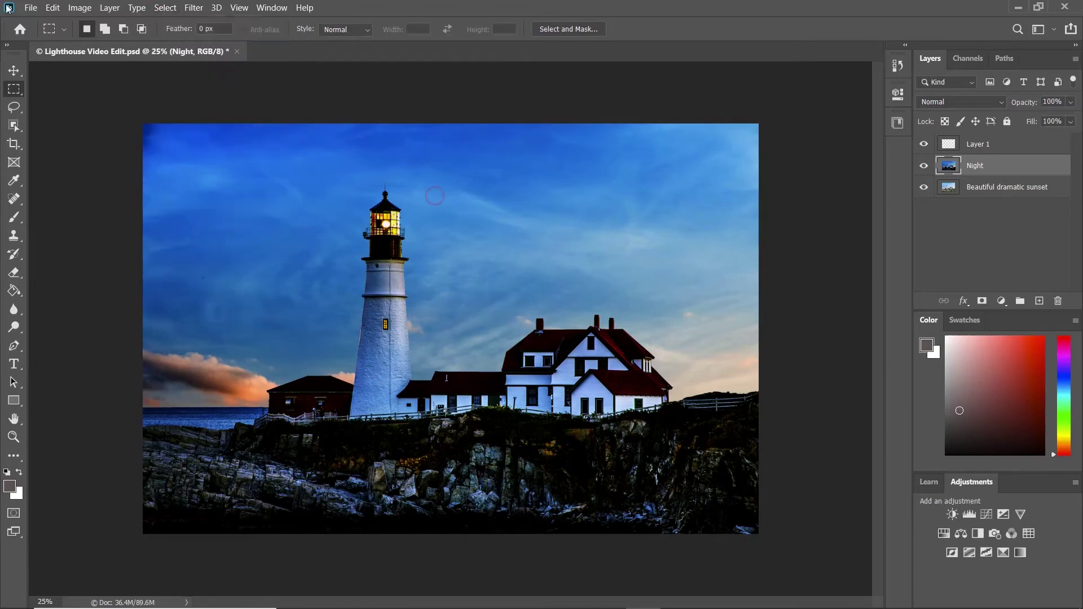
click(30, 7)
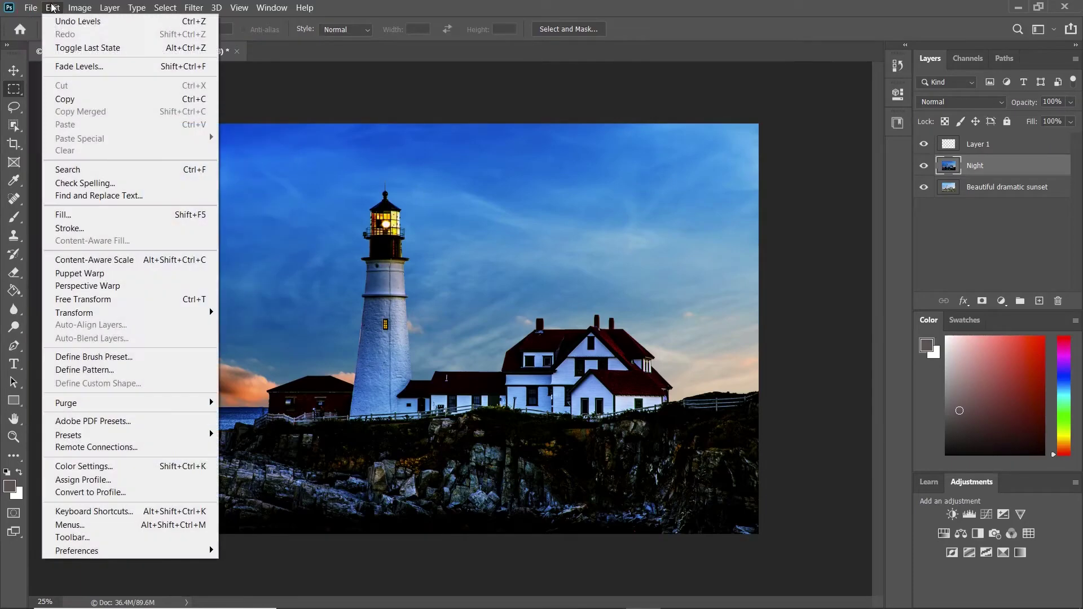
click(52, 7)
click(31, 7)
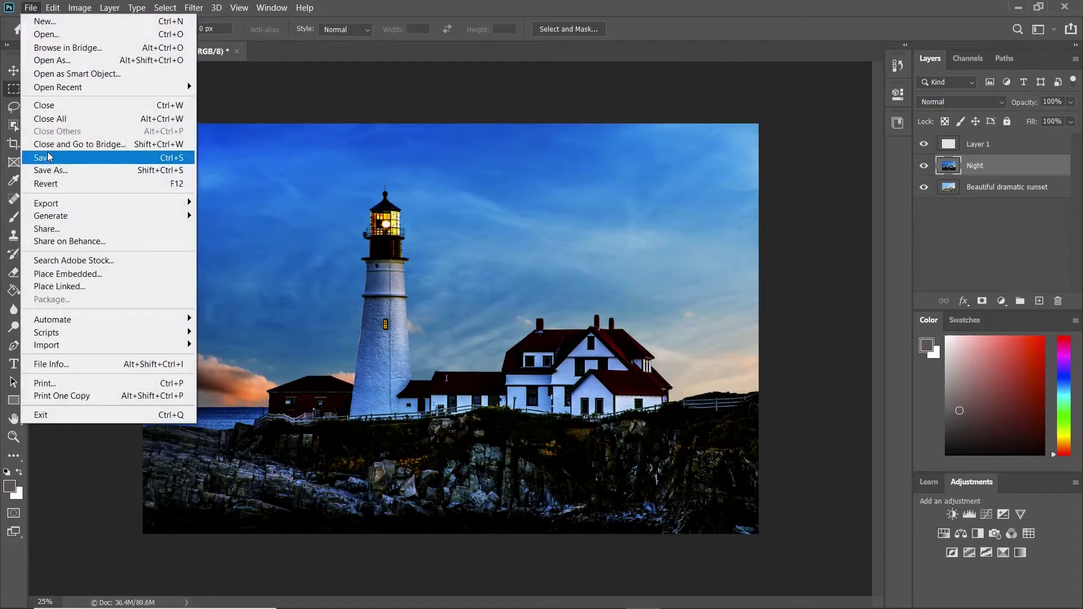
Embed the Nebula JPEG, enlarge and shift it to cover the canvas, then commit.
click(51, 274)
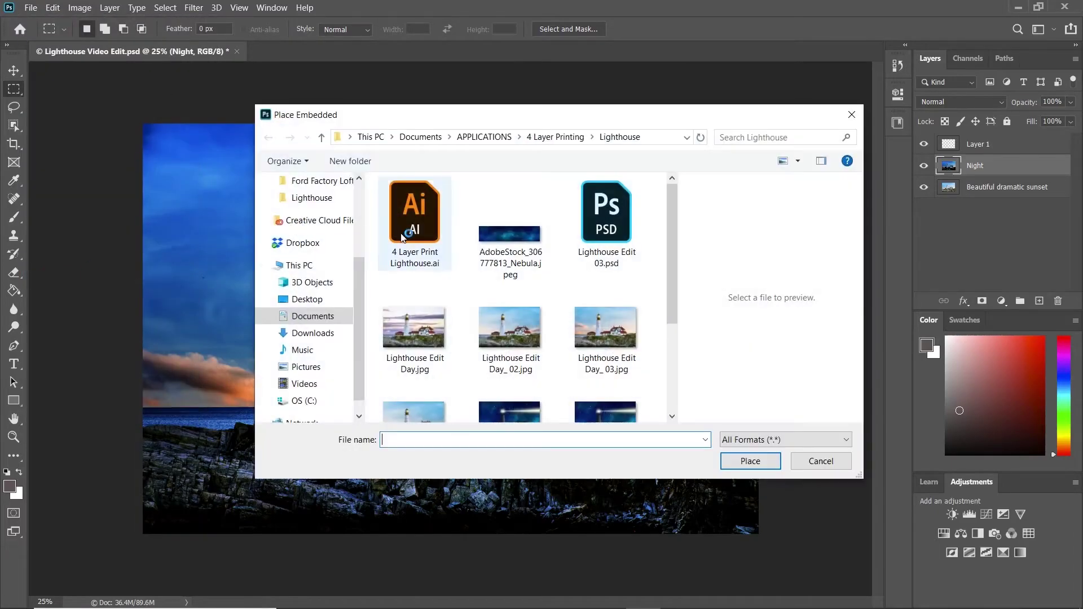
double_click(503, 250)
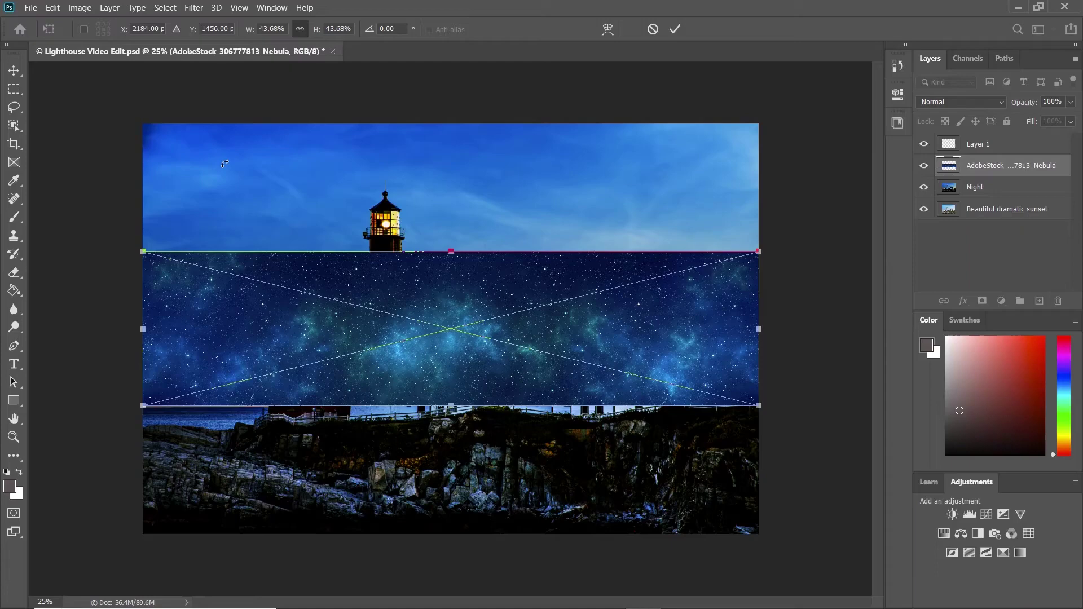
drag(288, 291, 235, 160)
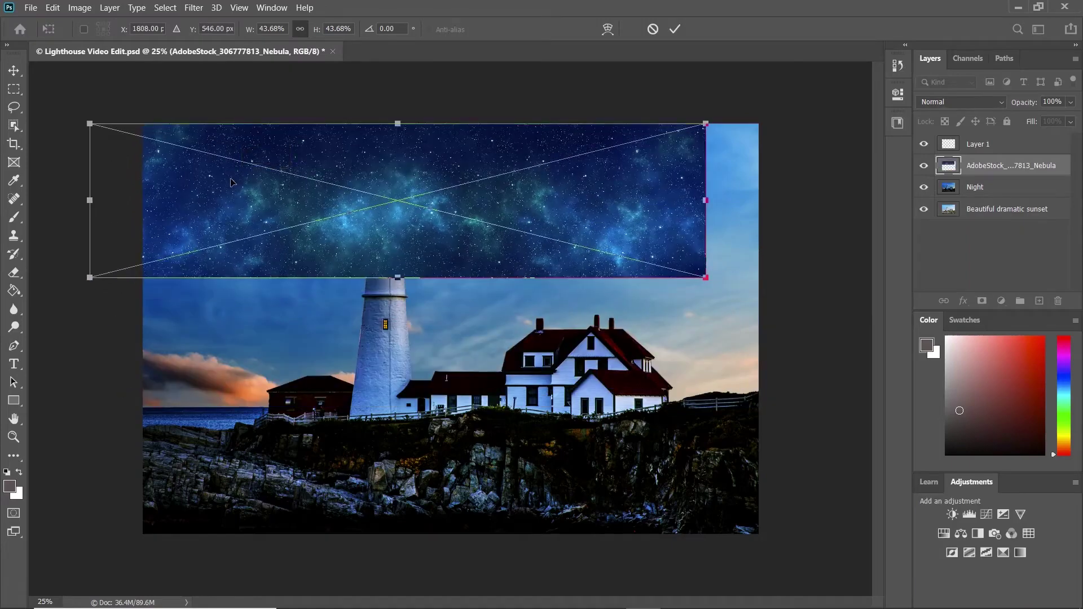
key(ctrl+minus)
key(ctrl+minus)
key(ctrl+minus)
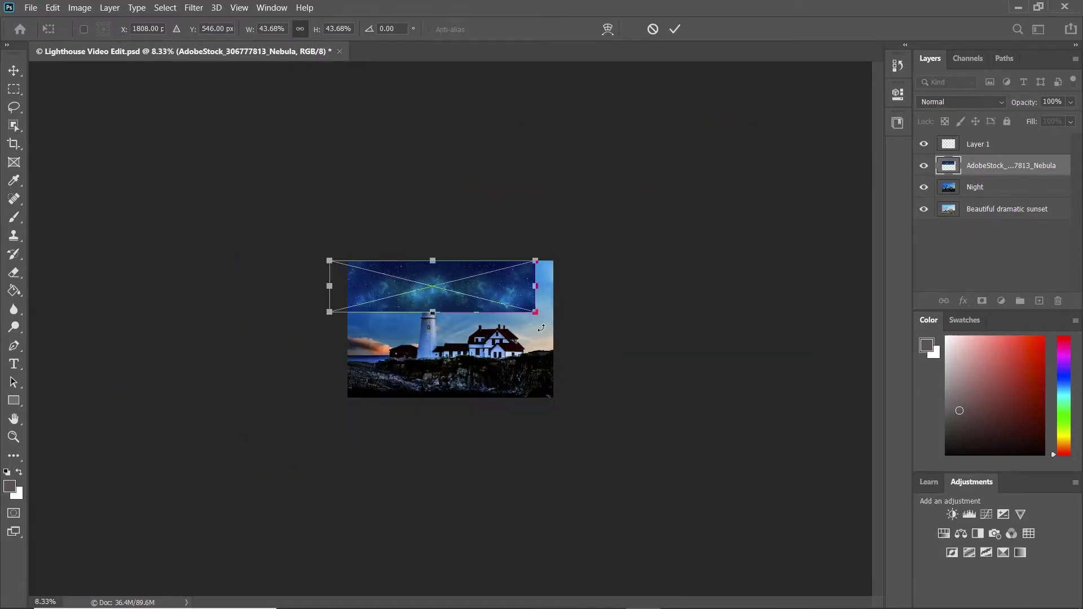
drag(536, 313, 770, 458)
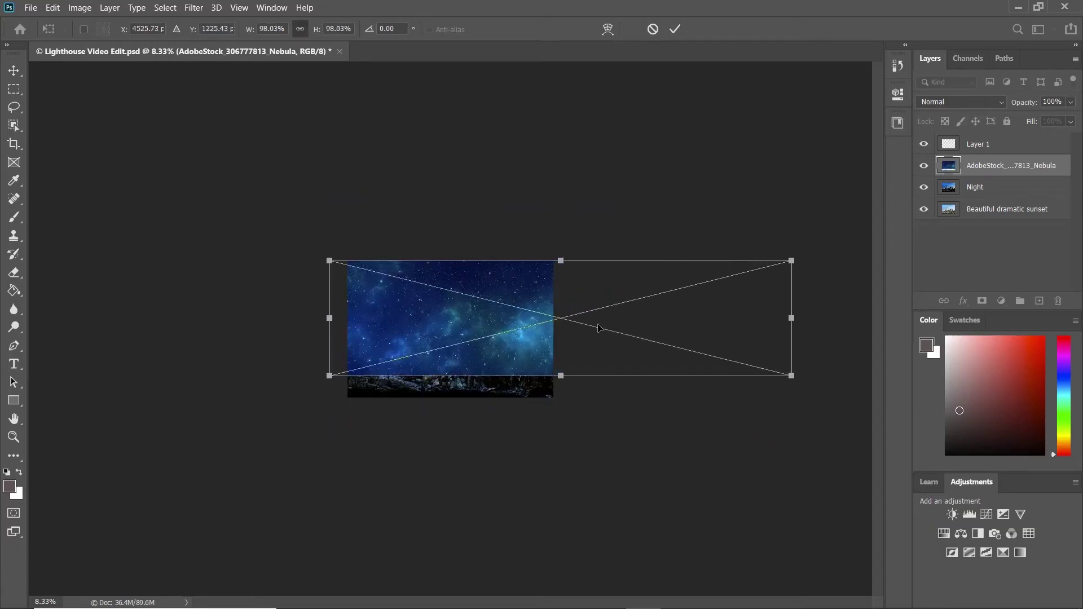
drag(599, 328, 549, 315)
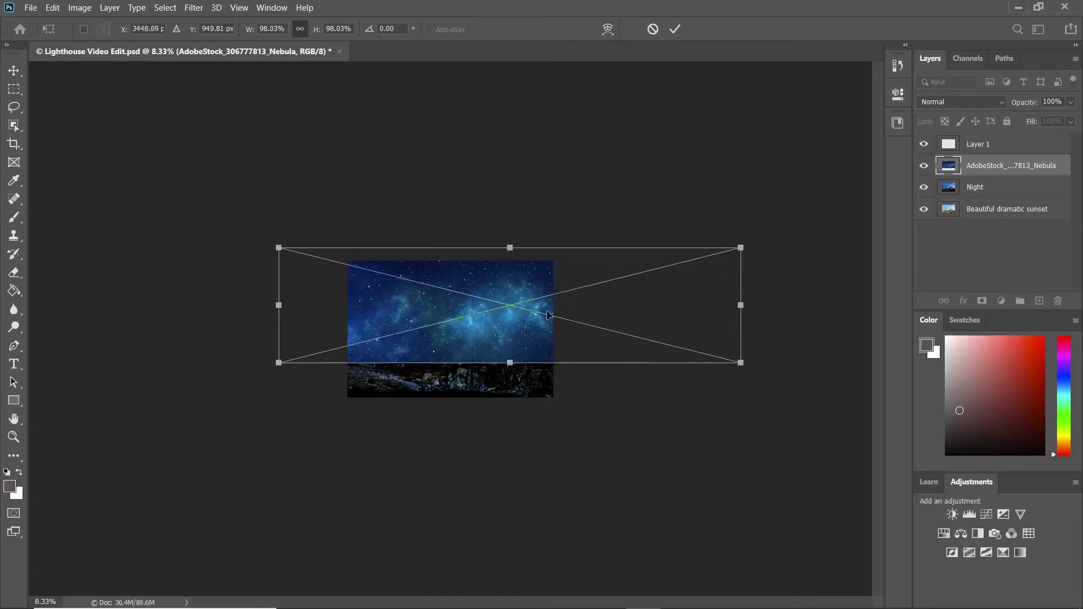
key(Return)
key(m)
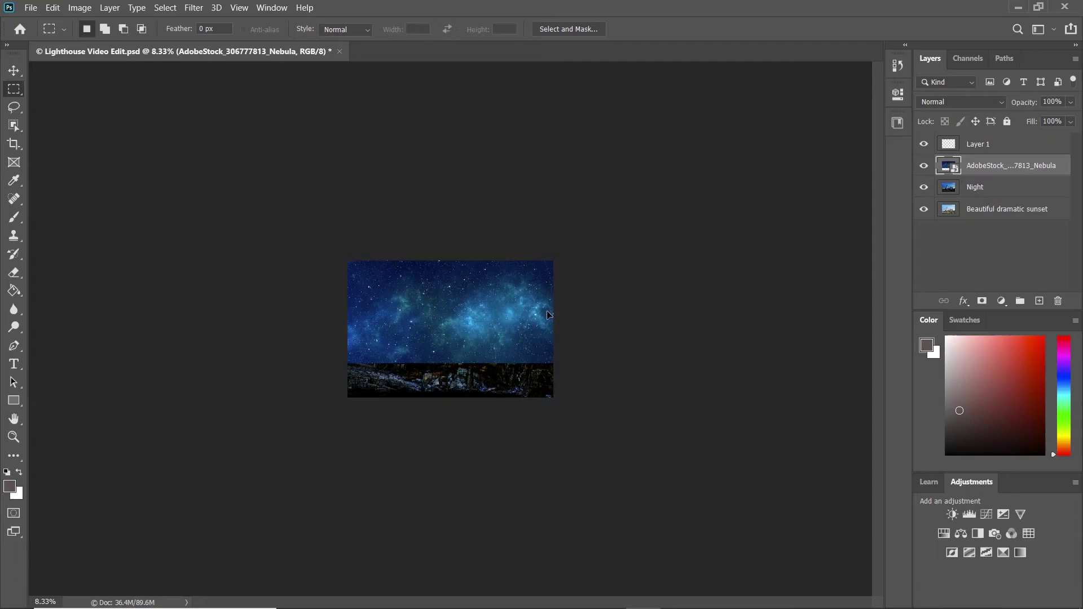
key(ctrl+plus)
key(ctrl+plus)
key(ctrl+plus)
key(ctrl+plus)
Load the saved LAND channel as a selection over the Nebula layer.
key(ctrl+minus)
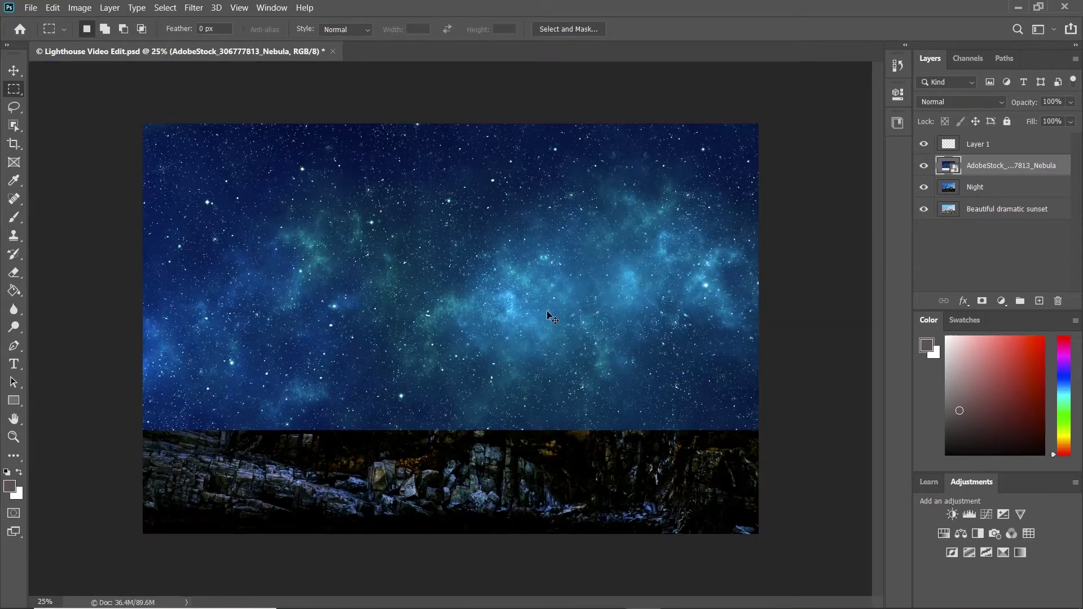
click(136, 7)
mouse_move(164, 7)
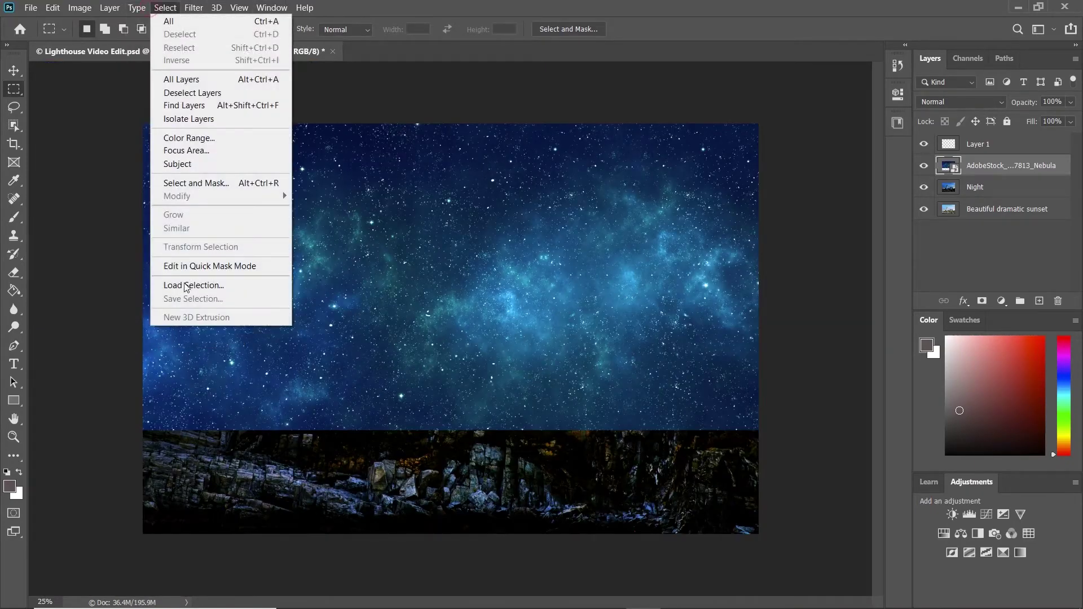
click(175, 286)
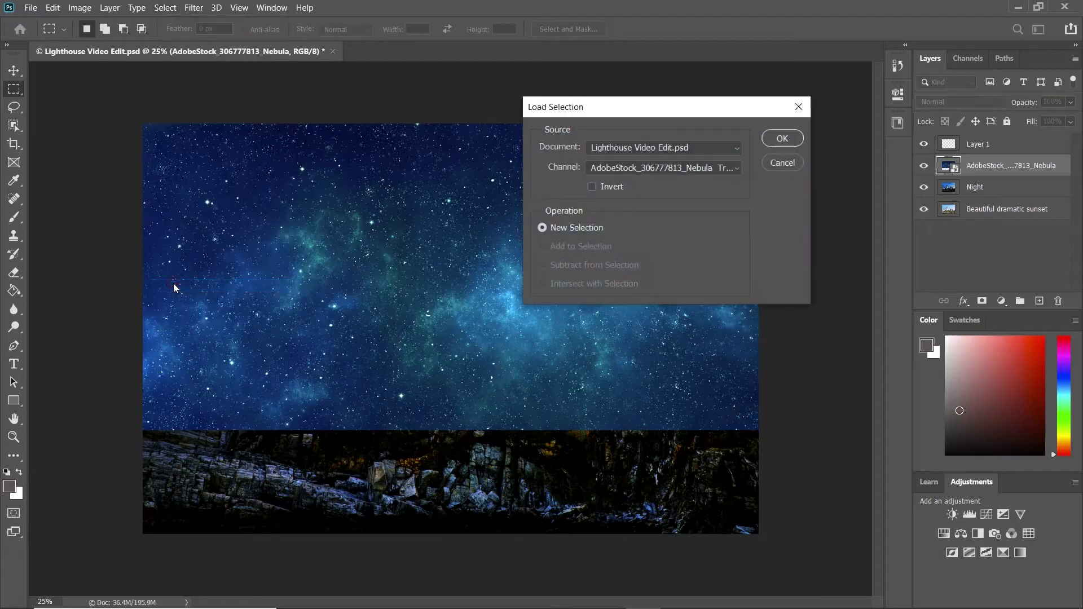
click(599, 174)
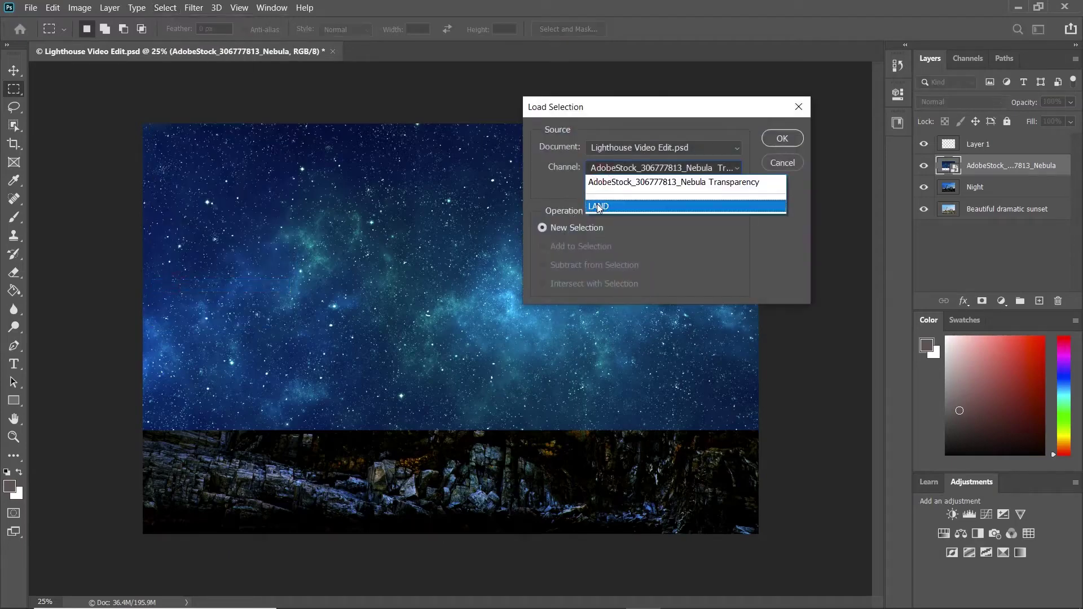
click(599, 204)
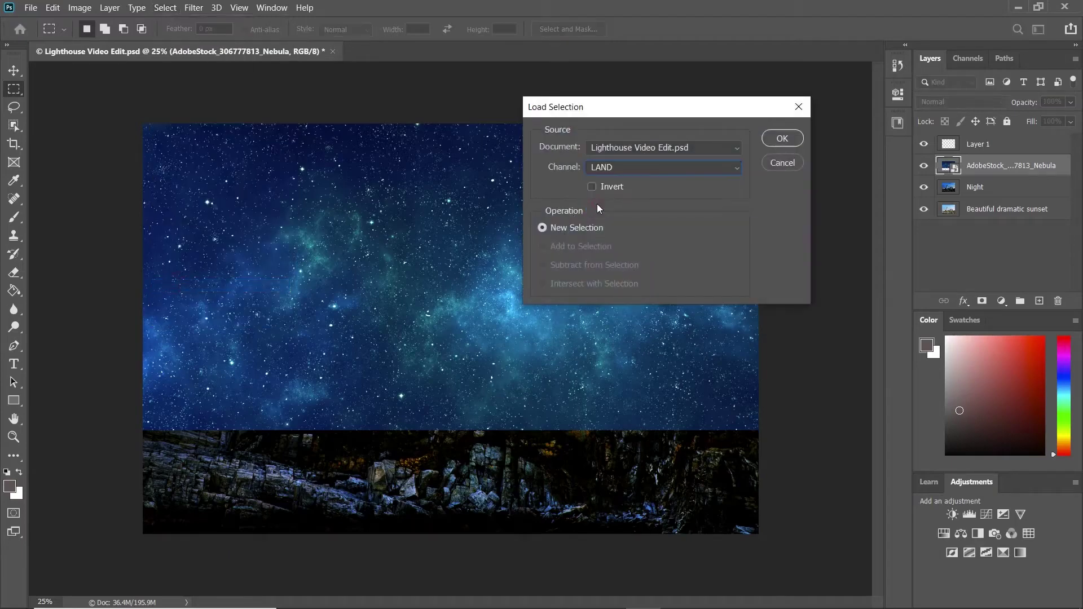
click(772, 140)
Rasterize the Nebula layer, delete its land area, and deselect.
right_click(983, 169)
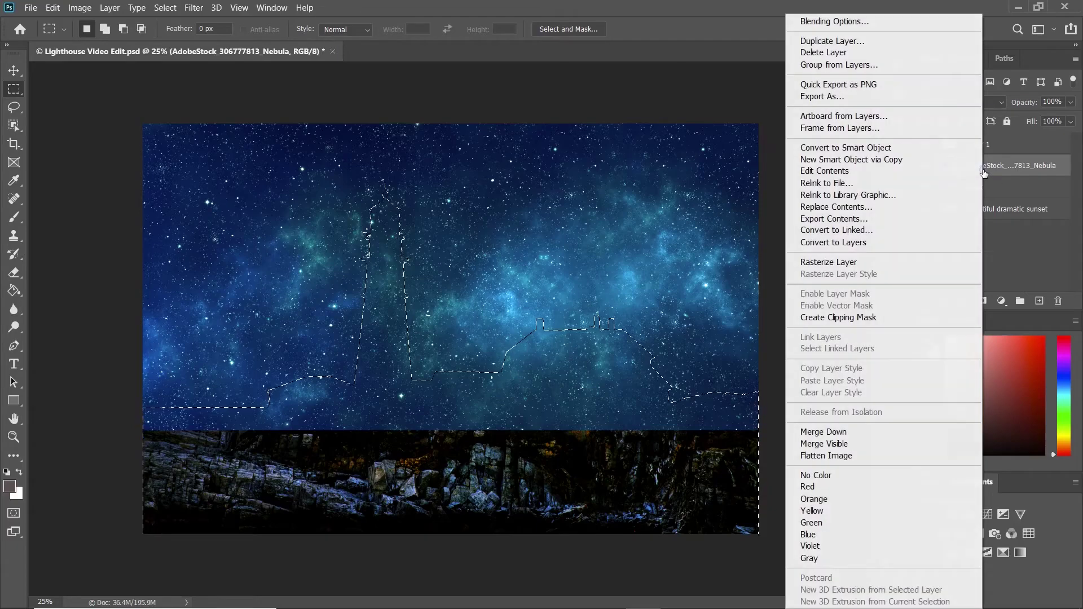
click(837, 263)
key(Delete)
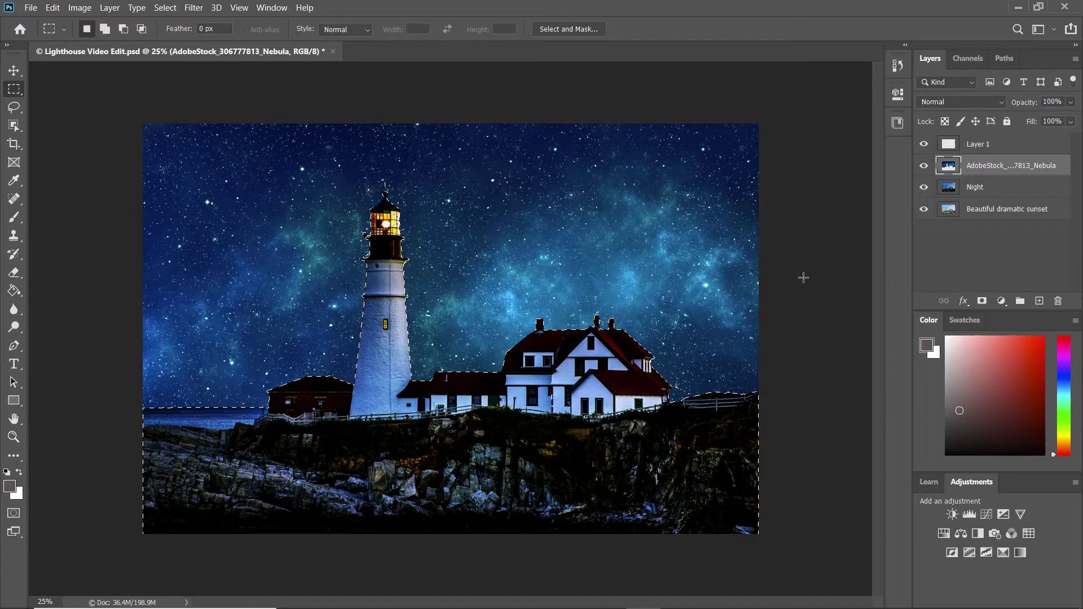
key(ctrl+d)
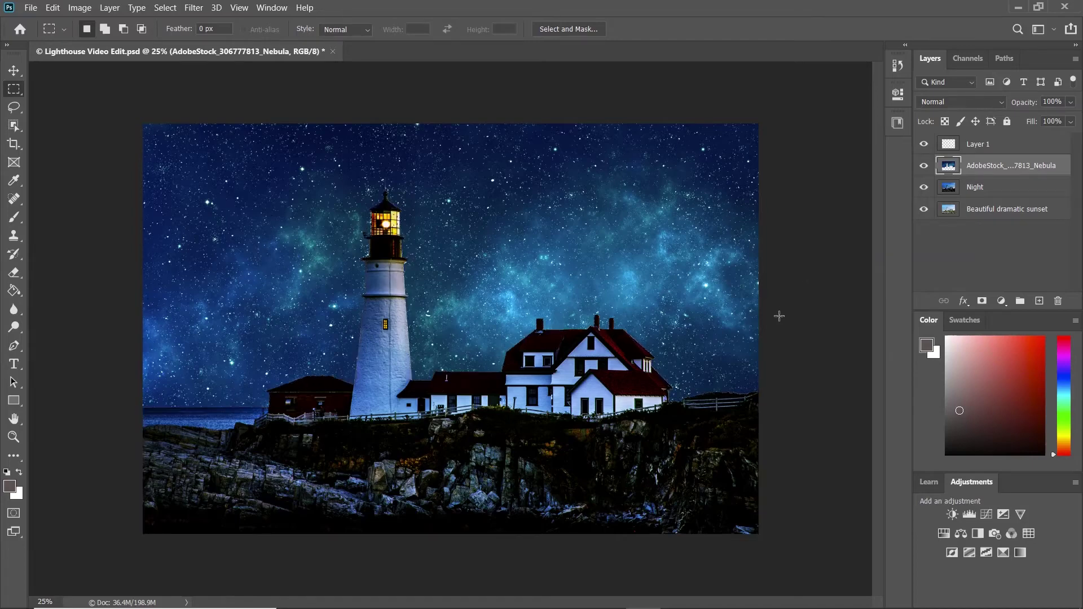
click(964, 187)
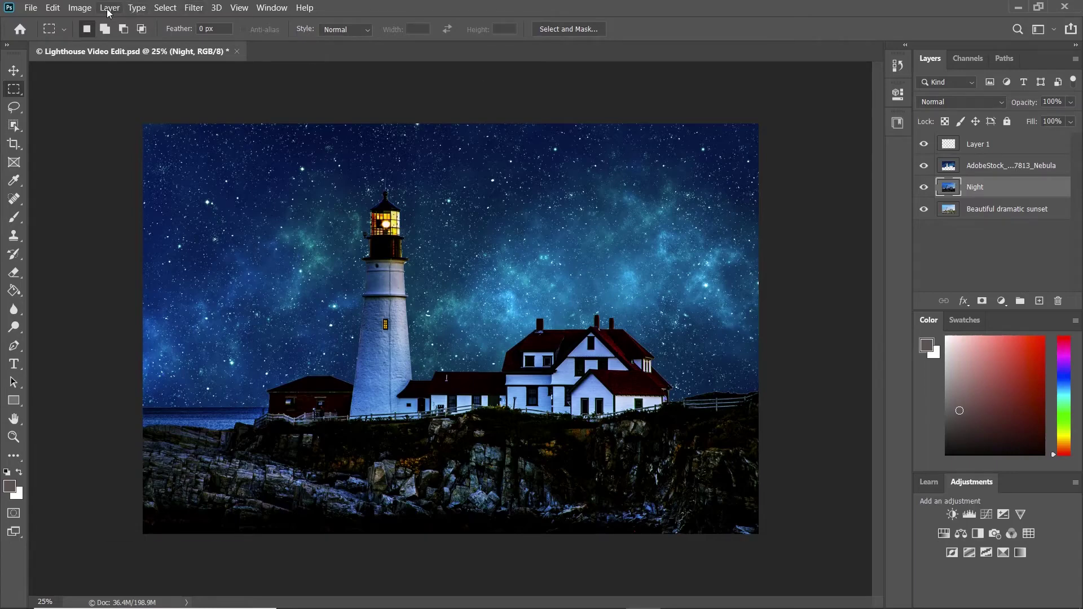
Open the Exposure adjustment for the Night layer and trial different offset values.
click(108, 9)
mouse_move(156, 42)
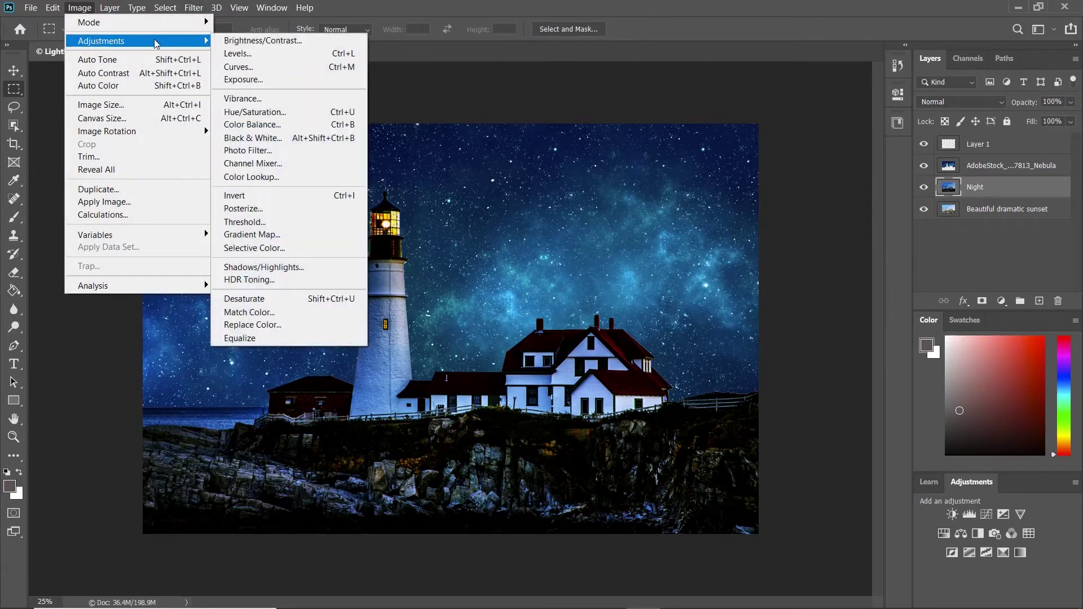
click(230, 58)
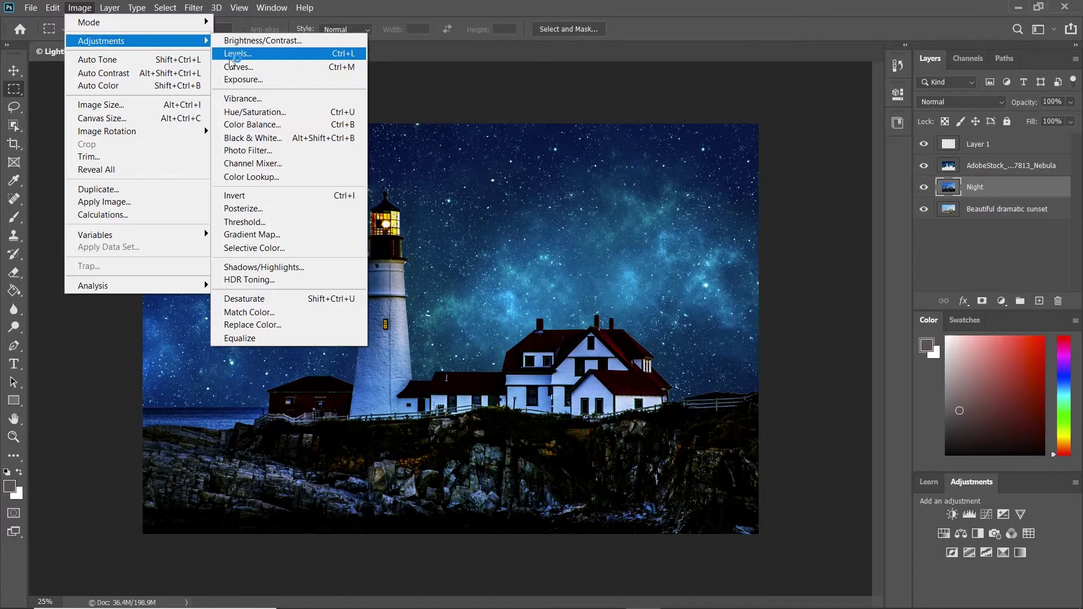
click(236, 79)
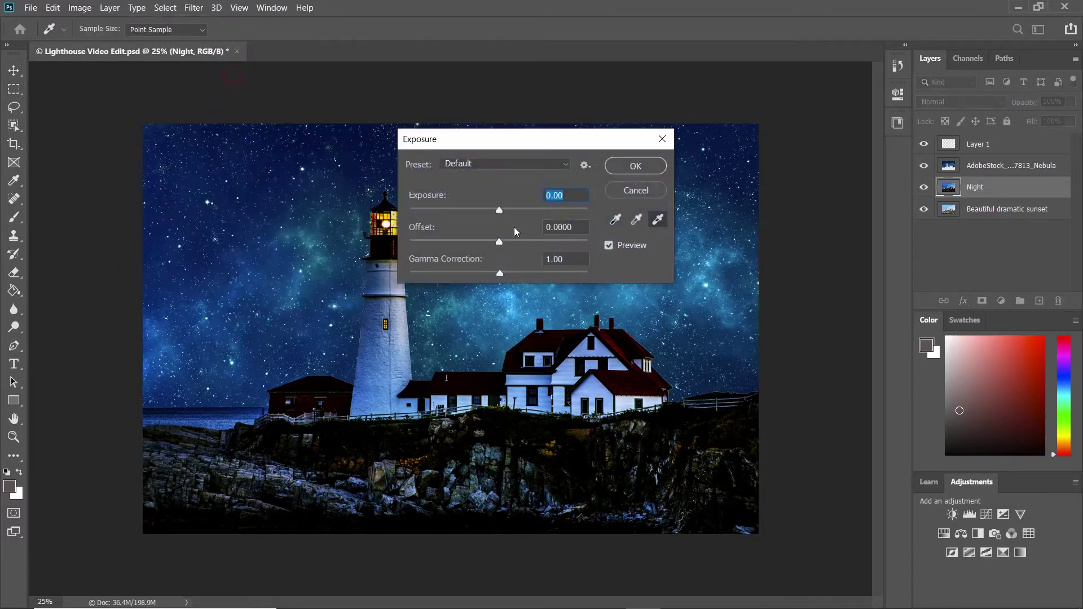
drag(501, 244, 541, 274)
key(Tab)
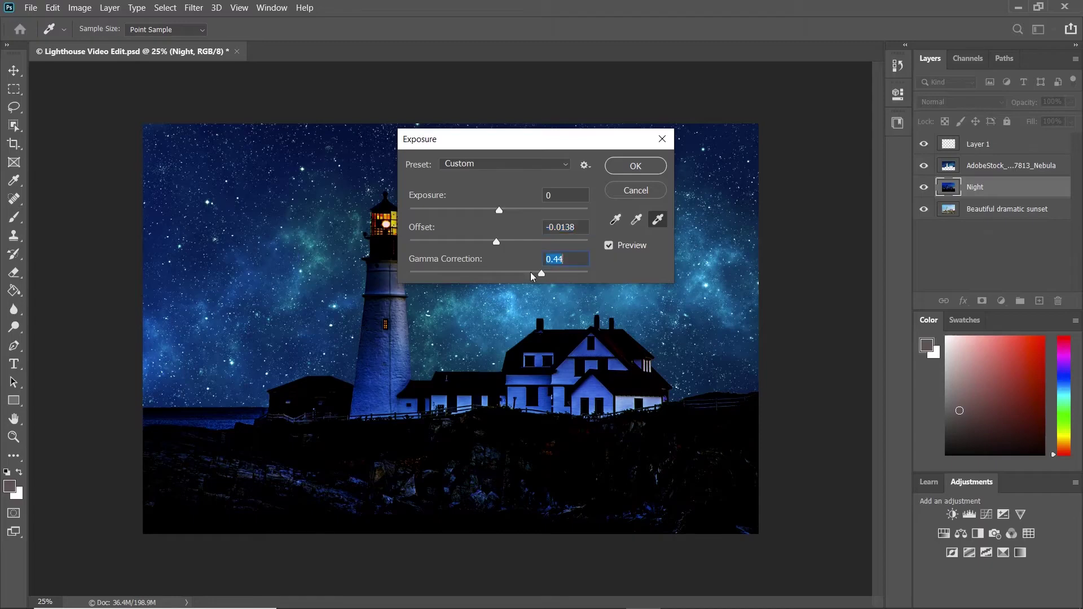
mouse_move(498, 244)
mouse_down()
mouse_move(516, 244)
mouse_move(505, 254)
mouse_up()
Settle on Exposure -0.82, Offset -0.0257 and Gamma 0.97, and apply it.
drag(499, 212, 490, 254)
click(485, 211)
drag(541, 282, 503, 282)
mouse_move(489, 244)
mouse_down()
mouse_move(480, 244)
mouse_move(499, 250)
mouse_up()
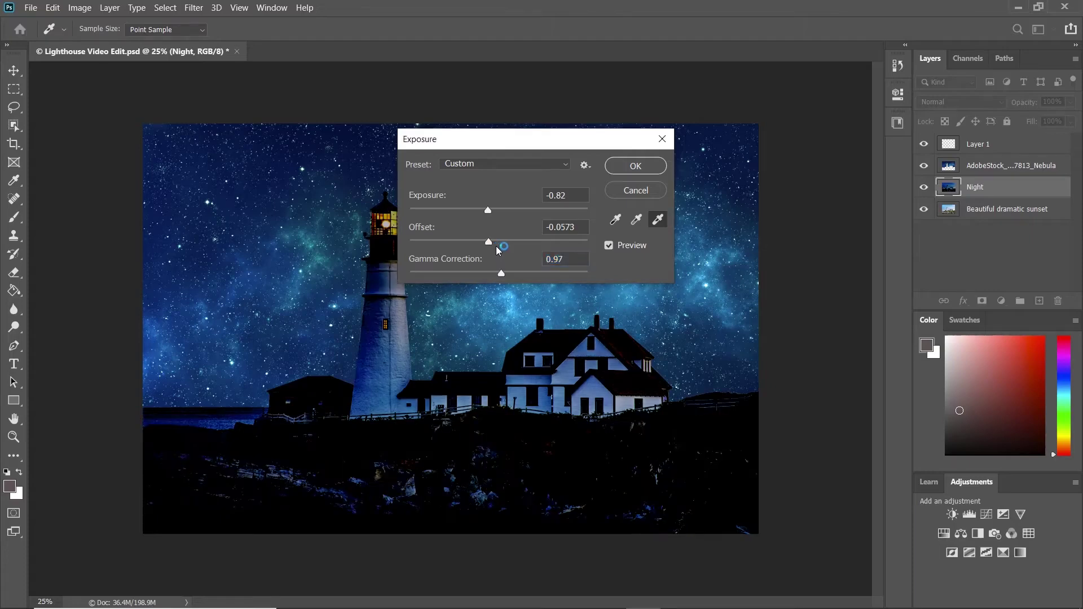
click(495, 242)
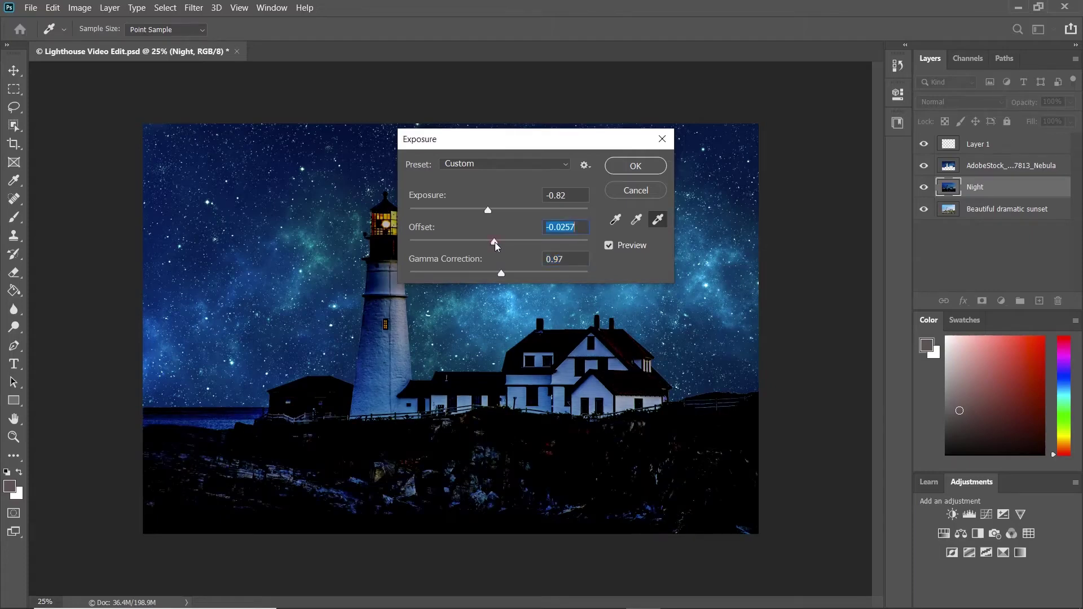
click(621, 167)
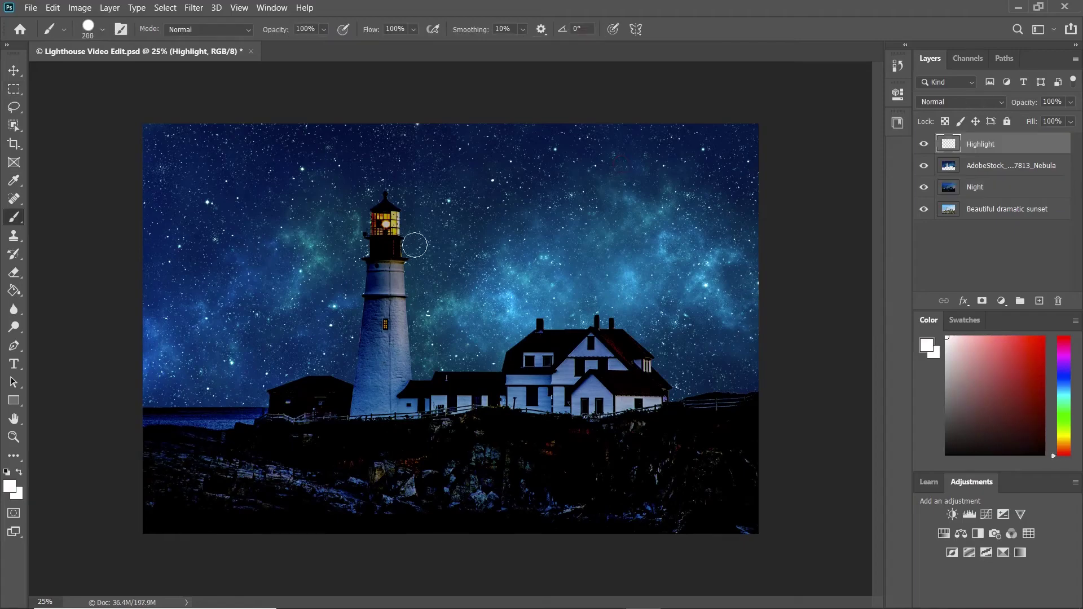
Paint a 500 px pale yellow (#e6e8b0) dab over the lighthouse lantern.
key(bracketright)
key(bracketright)
key(bracketright)
key(bracketright)
click(926, 351)
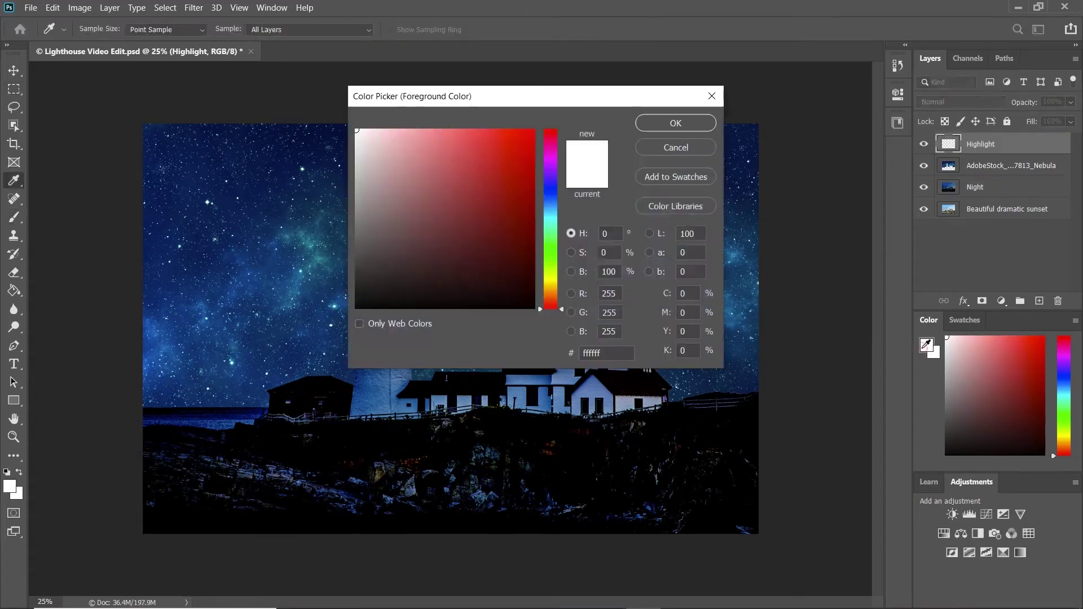
click(551, 279)
click(399, 146)
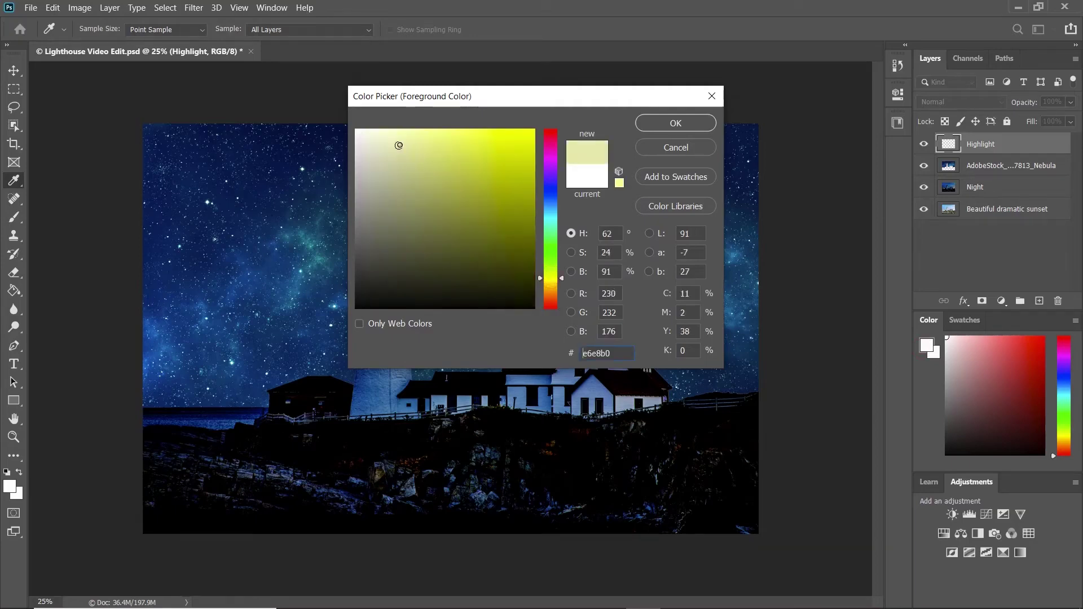
mouse_move(399, 145)
mouse_down()
mouse_move(411, 139)
mouse_move(398, 143)
mouse_up()
click(655, 125)
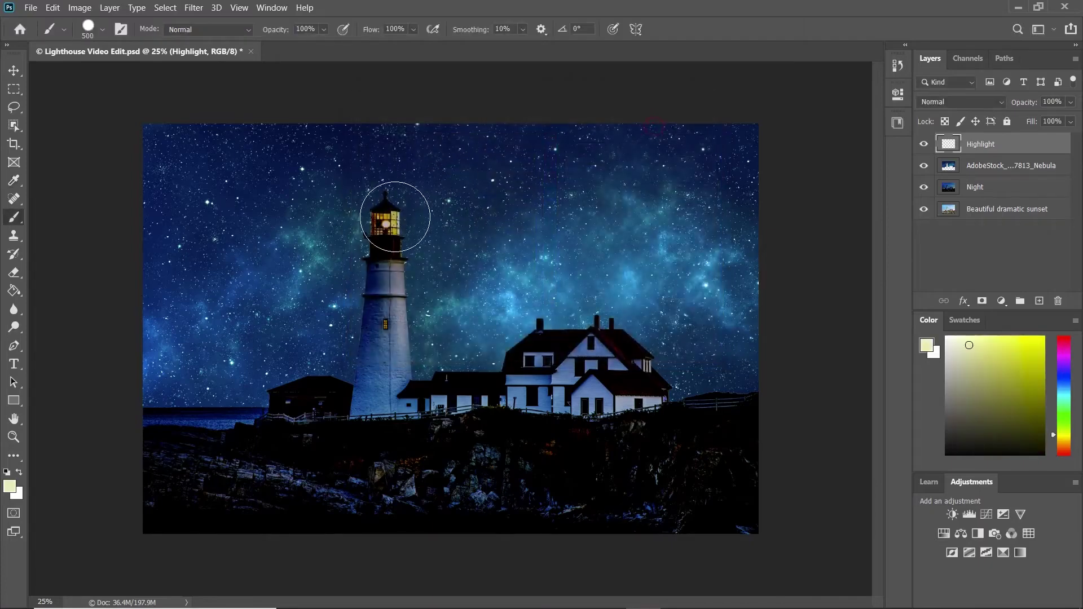
click(386, 224)
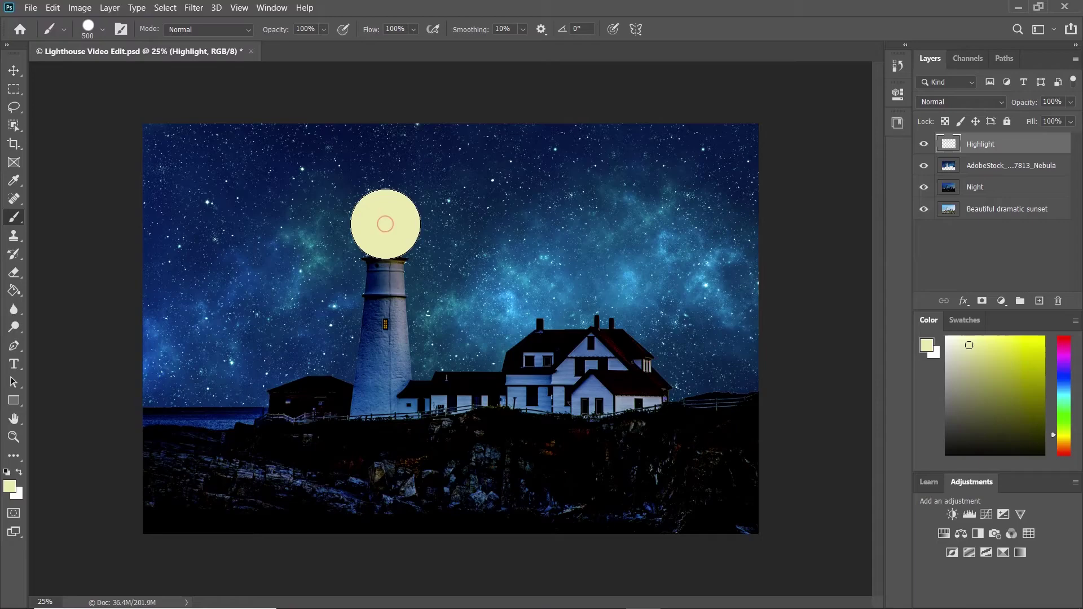
Soften the lantern dab with a 121.5-pixel Gaussian Blur.
click(192, 8)
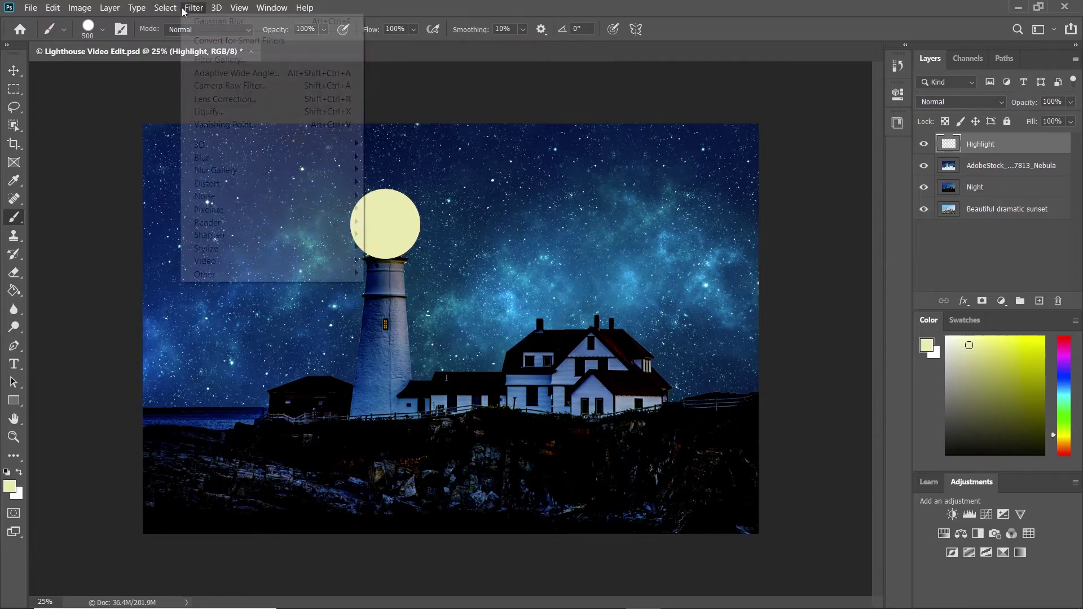
mouse_move(210, 160)
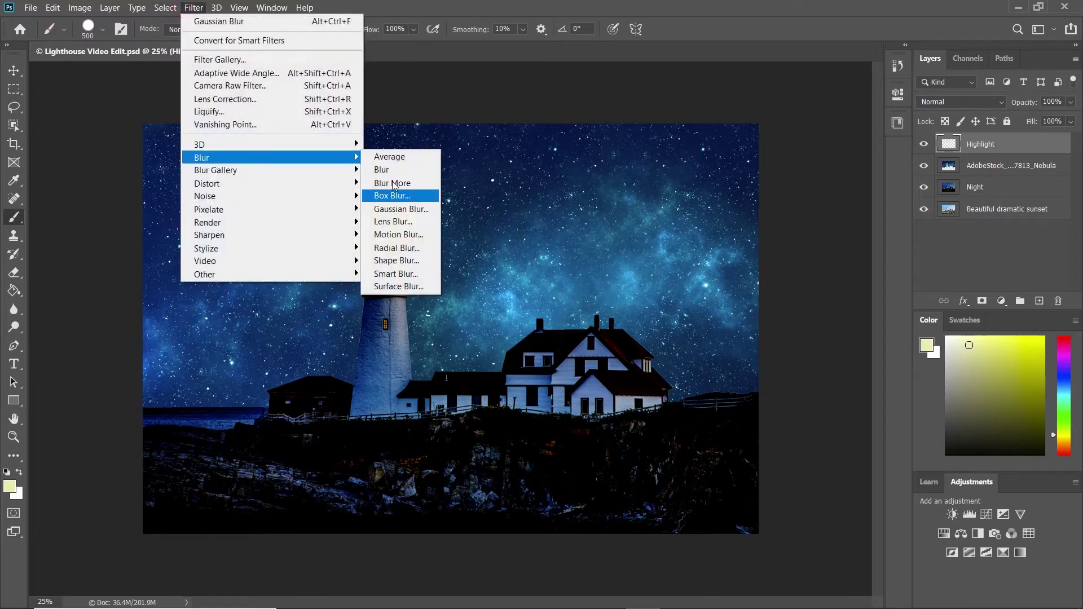
click(389, 210)
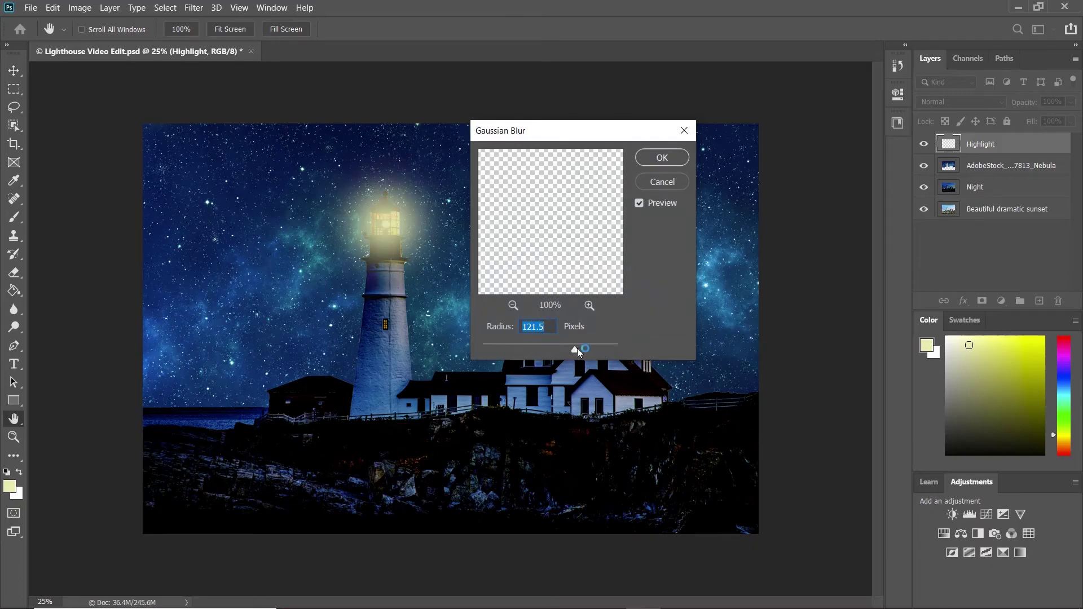
click(656, 162)
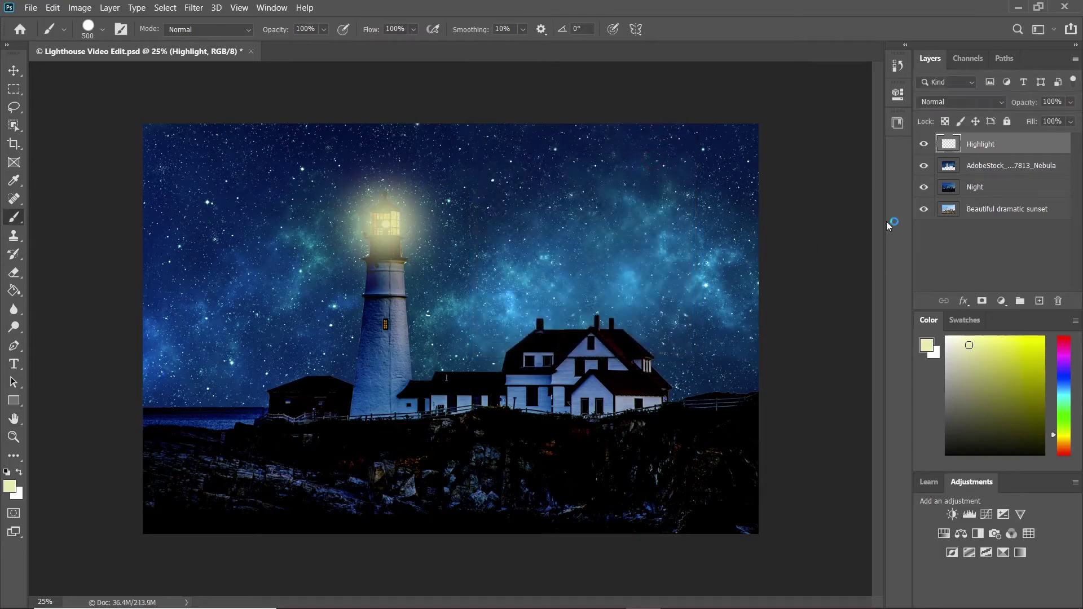
Add a new layer and paint two 100-pixel yellow dabs on the lighthouse lamp.
click(1039, 300)
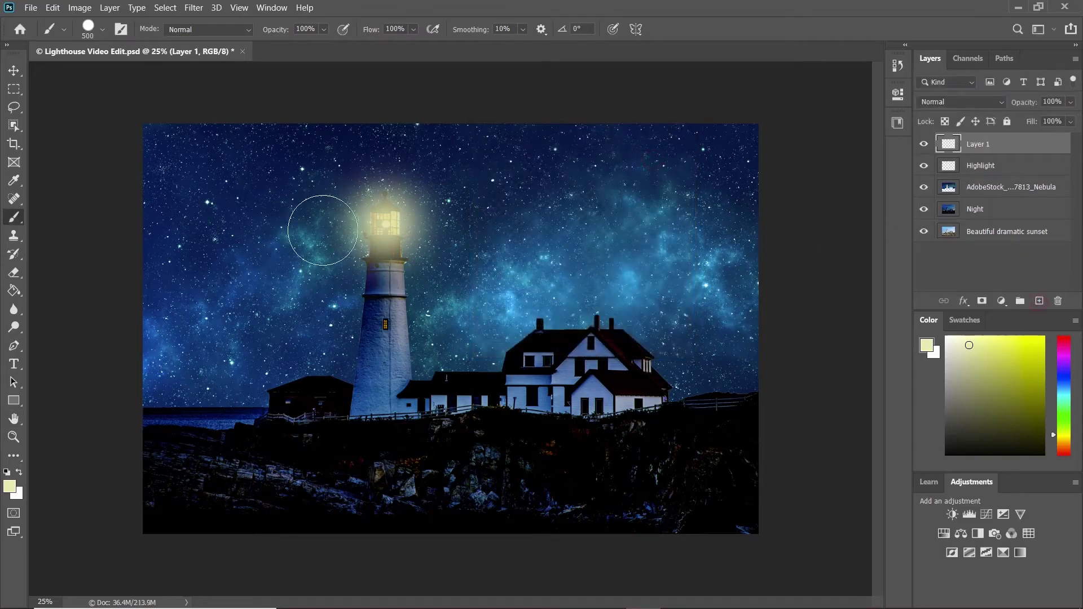
key(bracketleft)
key(bracketleft)
key(bracketleft)
key(bracketleft)
key(bracketleft)
click(928, 347)
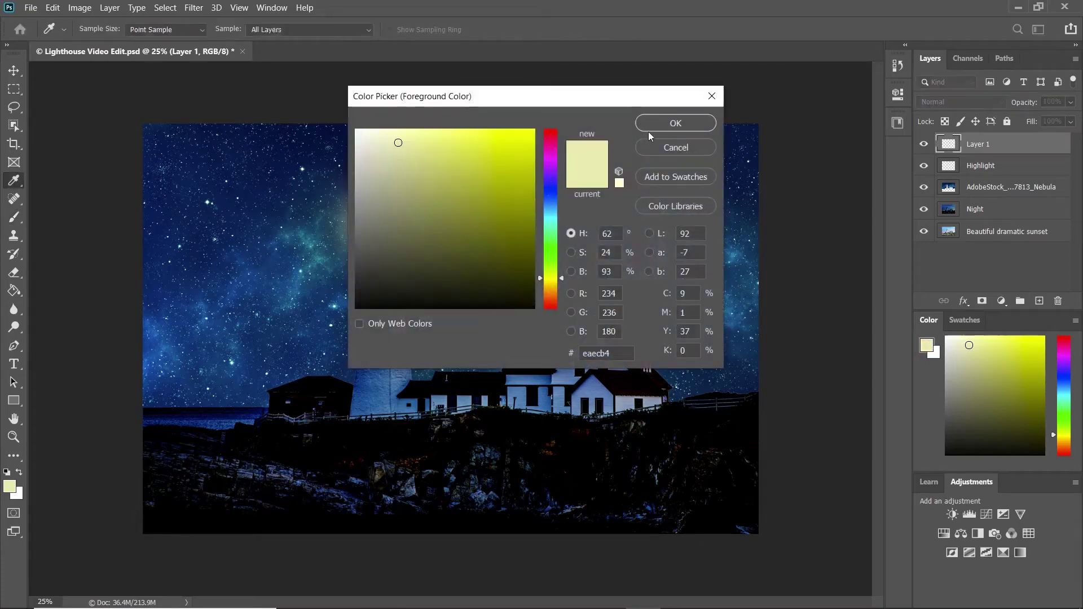
click(658, 150)
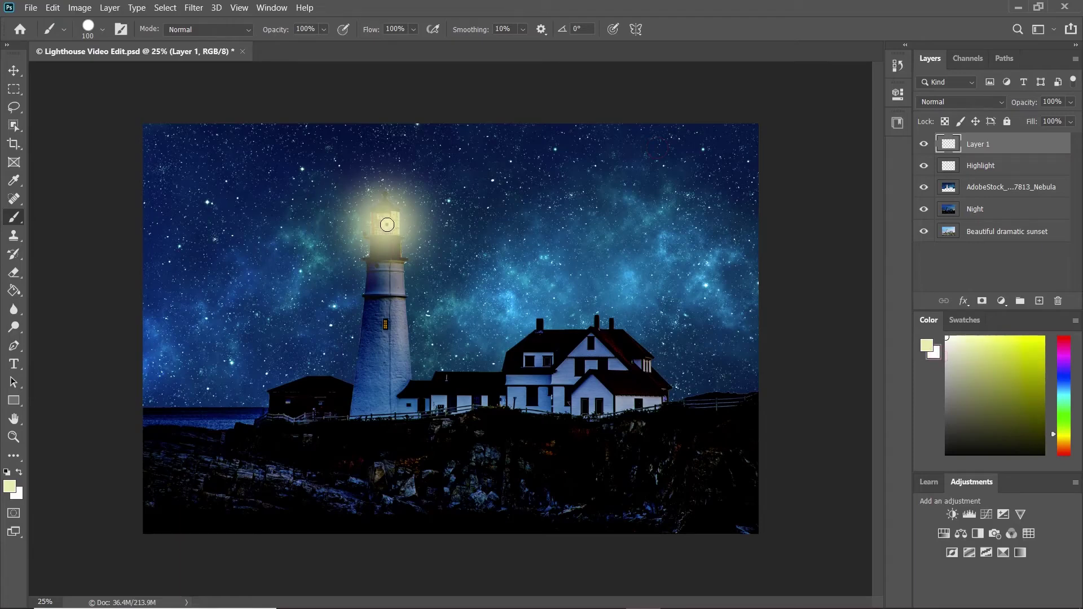
click(386, 225)
click(384, 225)
Soften the lamp dabs with a Gaussian Blur of radius 4.8 pixels.
click(167, 6)
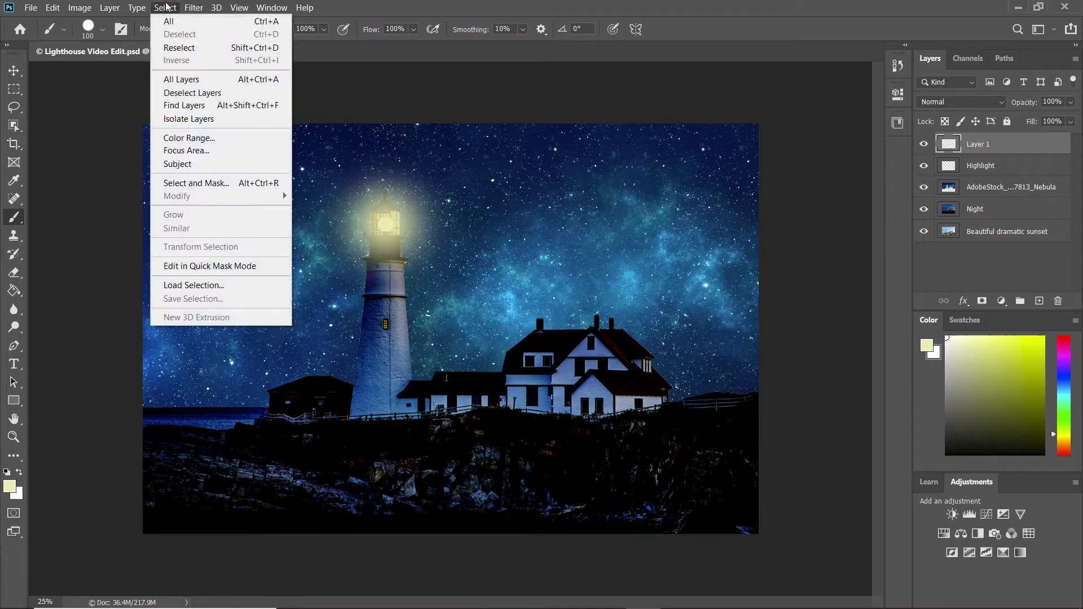
mouse_move(193, 7)
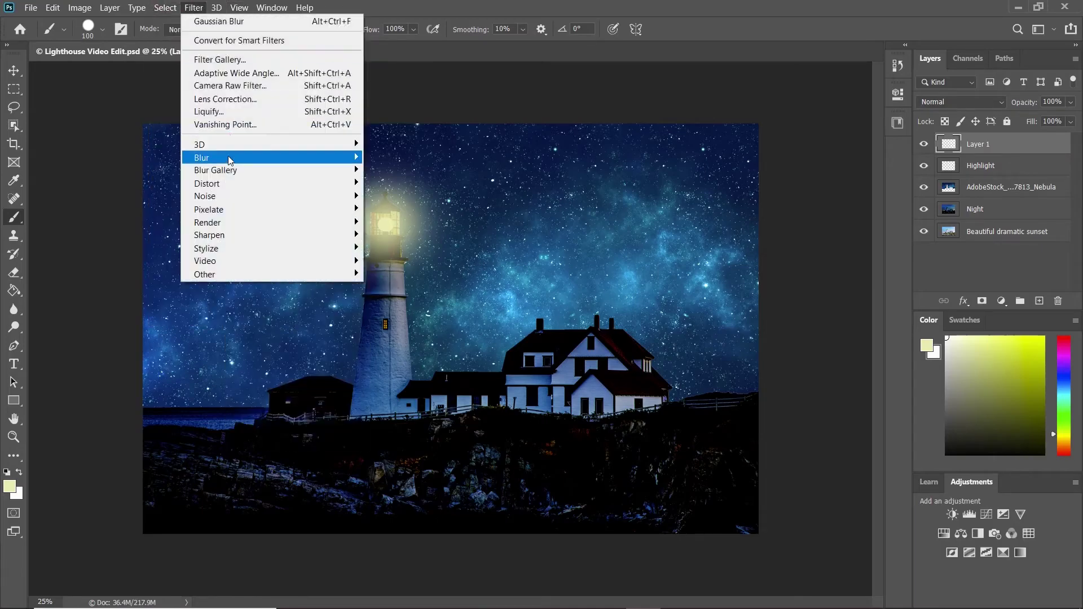
mouse_move(226, 160)
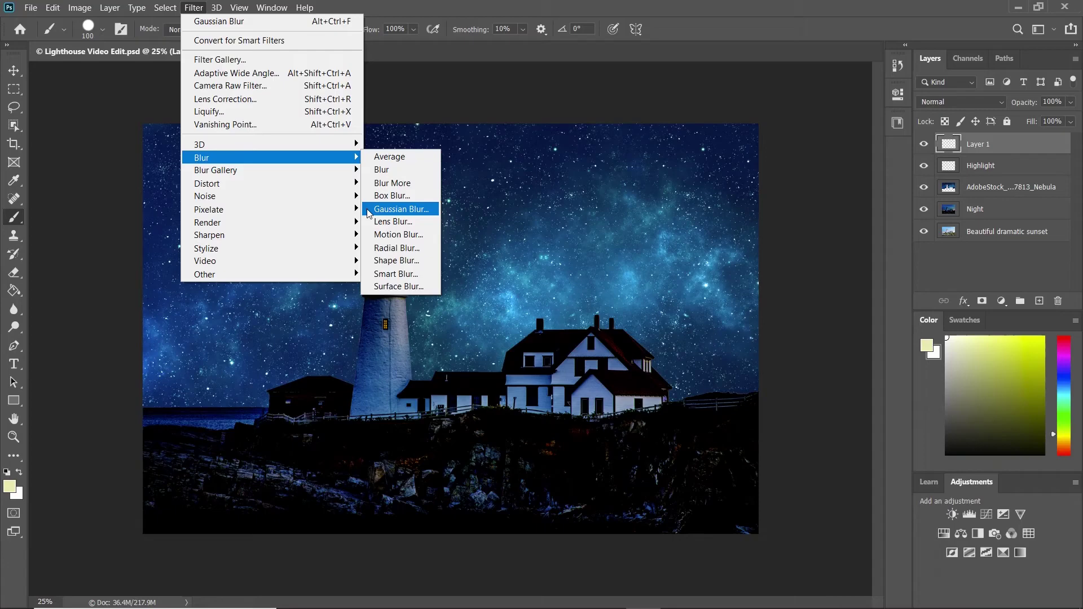
click(396, 209)
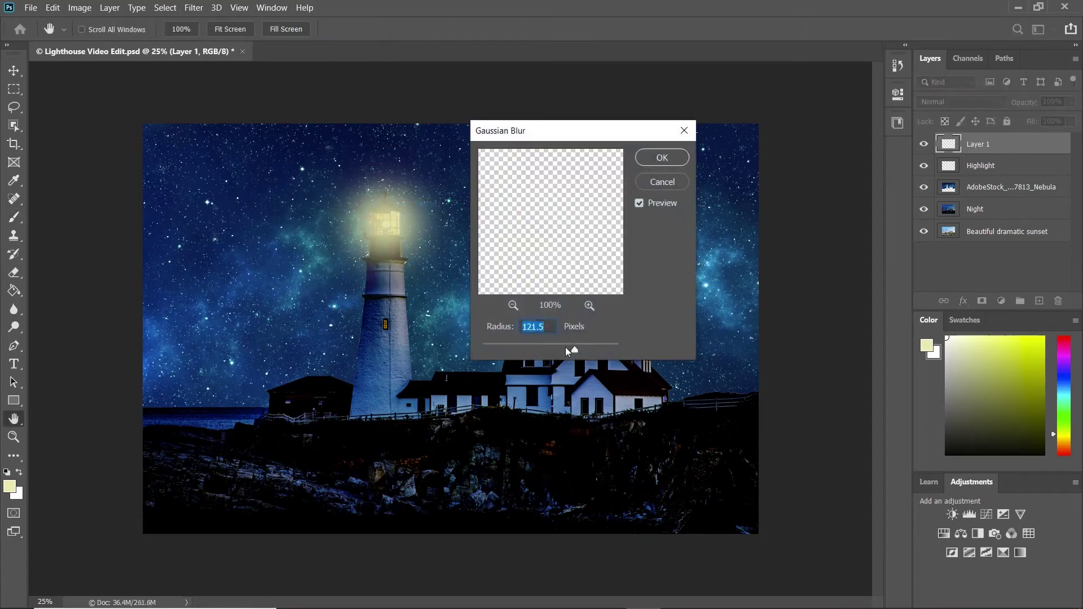
drag(567, 351, 546, 356)
click(646, 160)
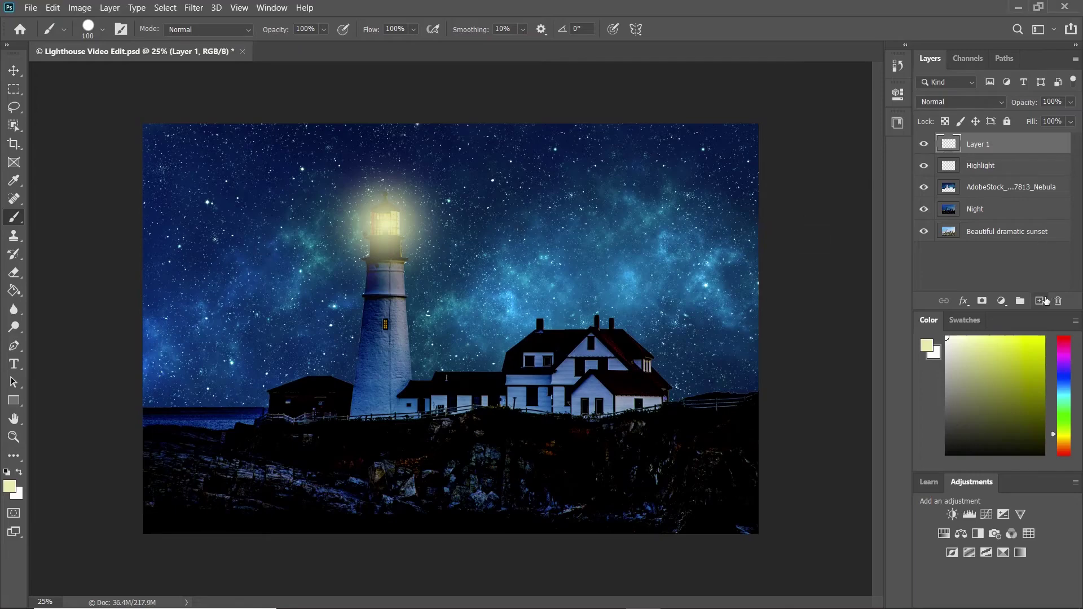
Add an empty Layer 2 and set the foreground colour to pale yellow #e6e8b0.
click(1044, 301)
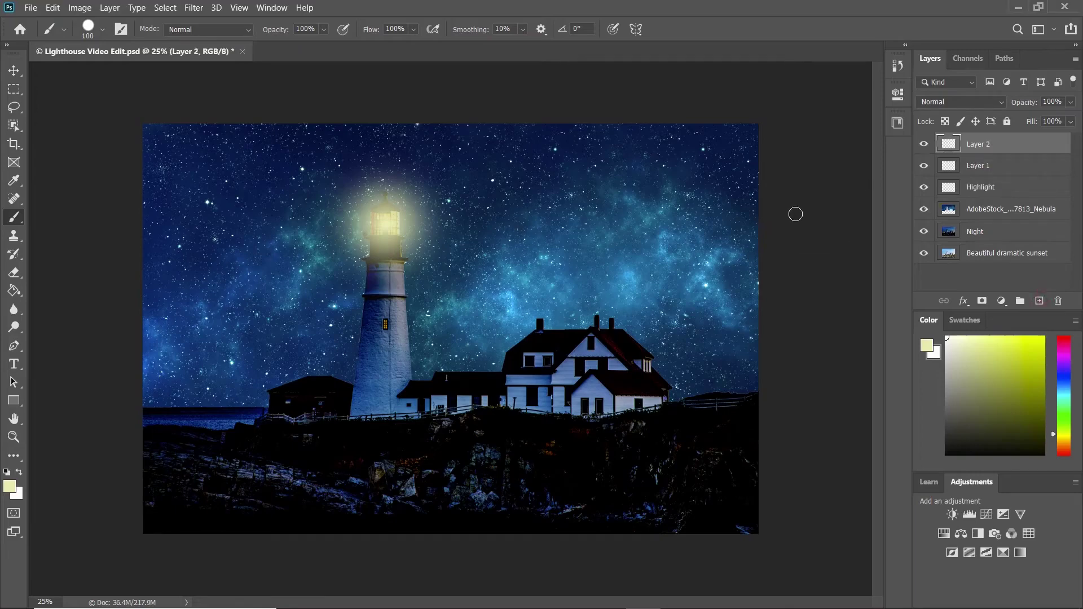
key(p)
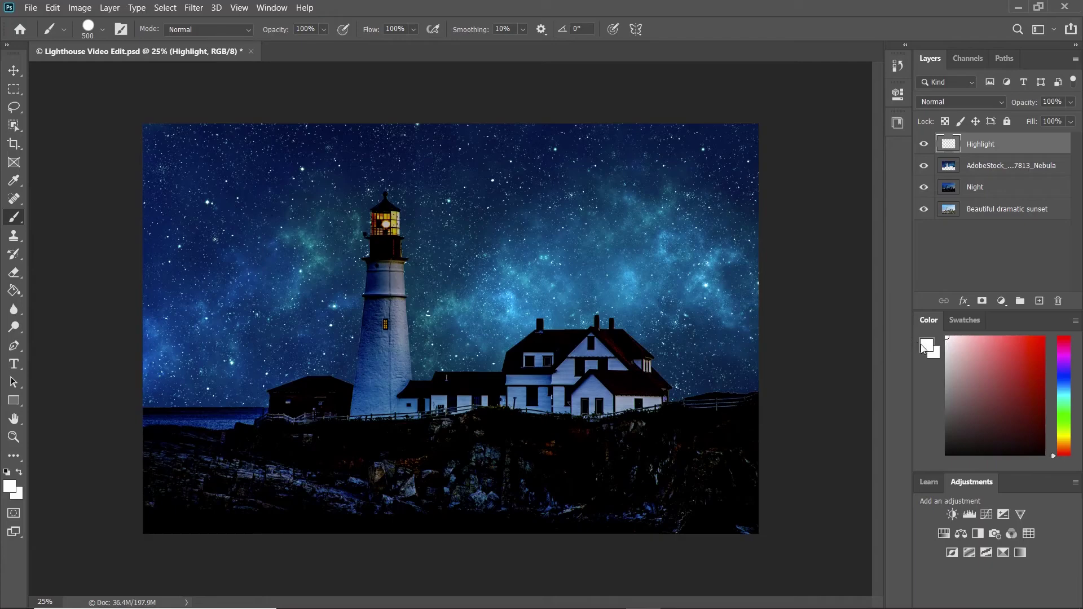
click(925, 346)
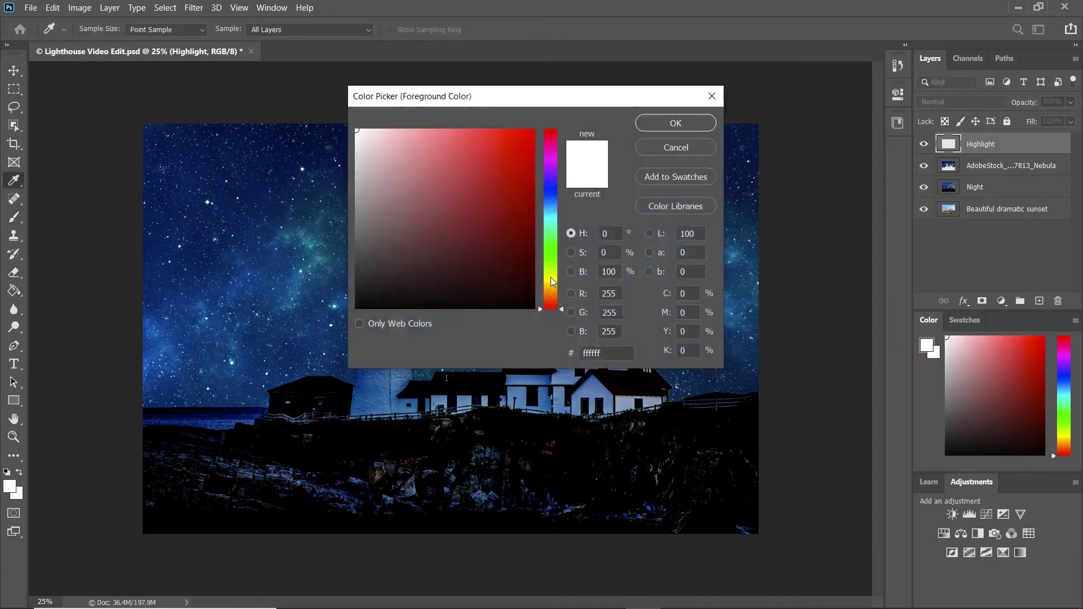
click(551, 278)
click(398, 144)
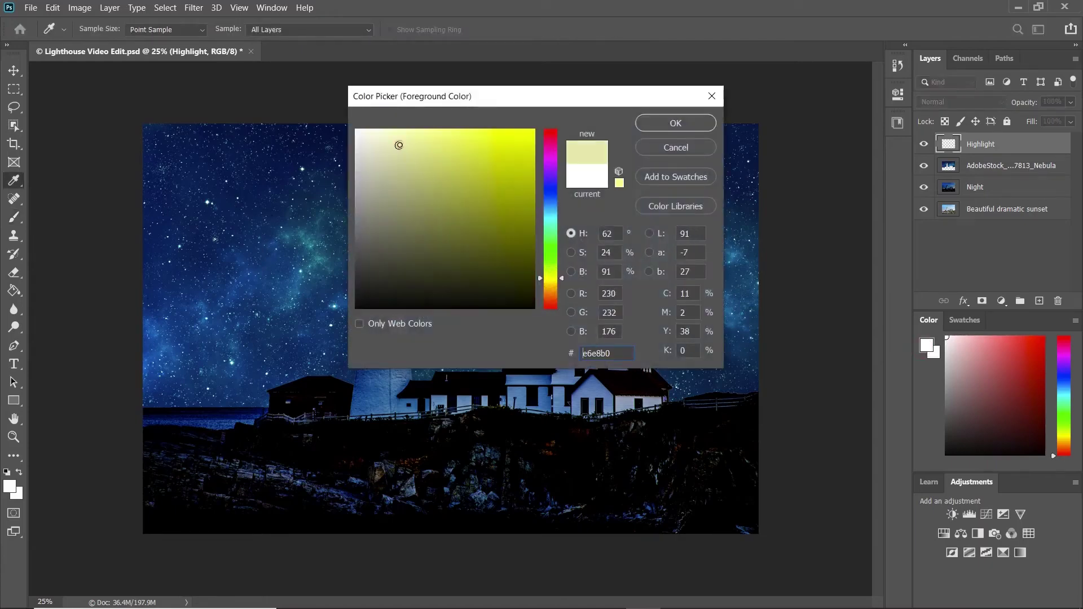
mouse_move(398, 145)
mouse_down()
mouse_move(411, 141)
mouse_move(398, 142)
mouse_up()
click(658, 124)
Paint a 500 px pale yellow dab over the lantern and Gaussian-blur it at 121.5 pixels.
key(b)
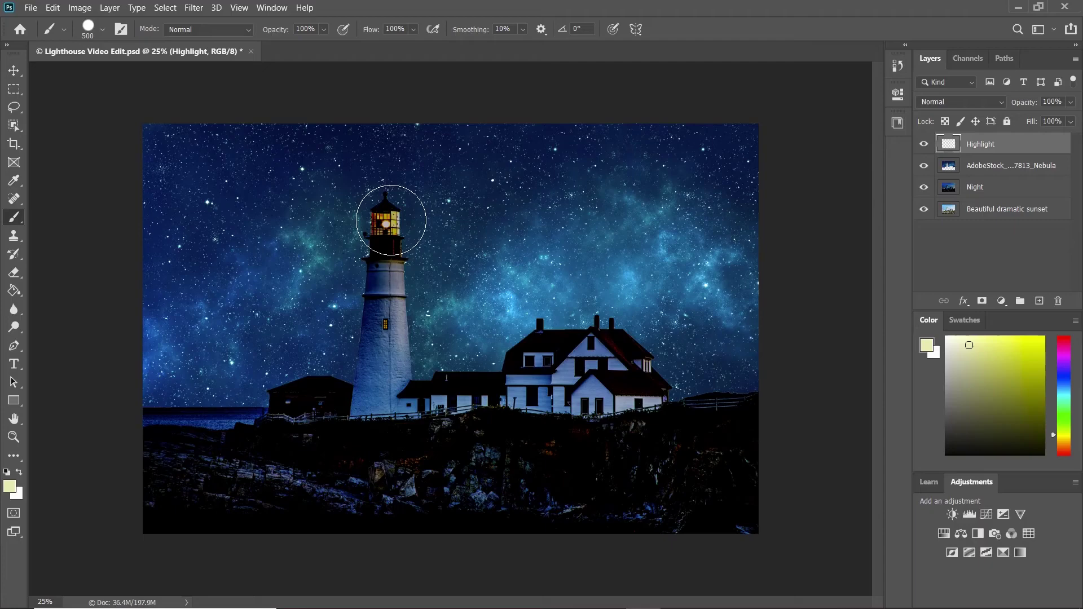
click(385, 224)
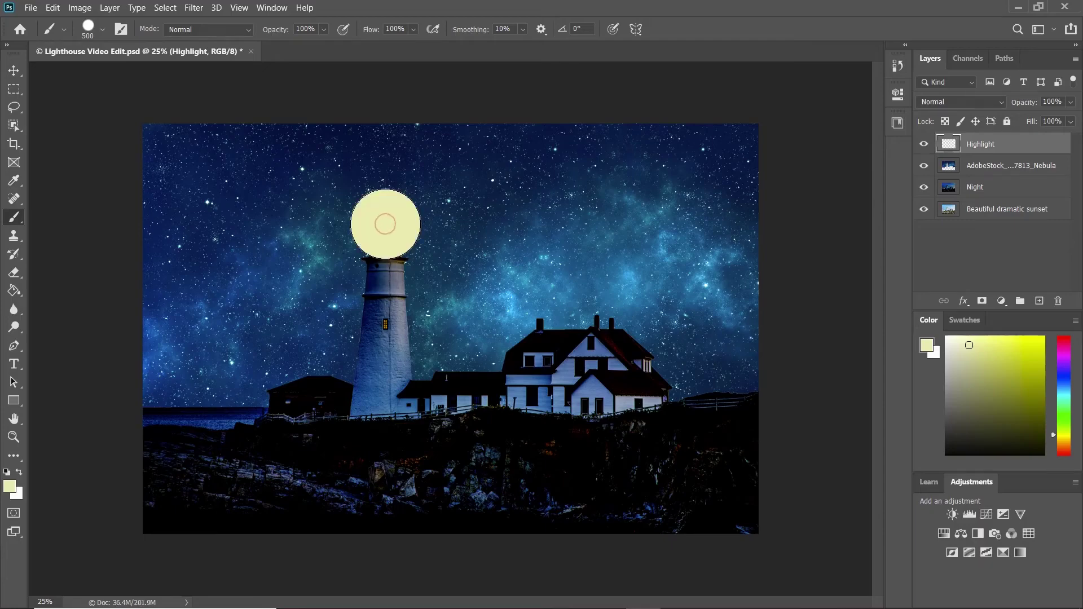
click(185, 8)
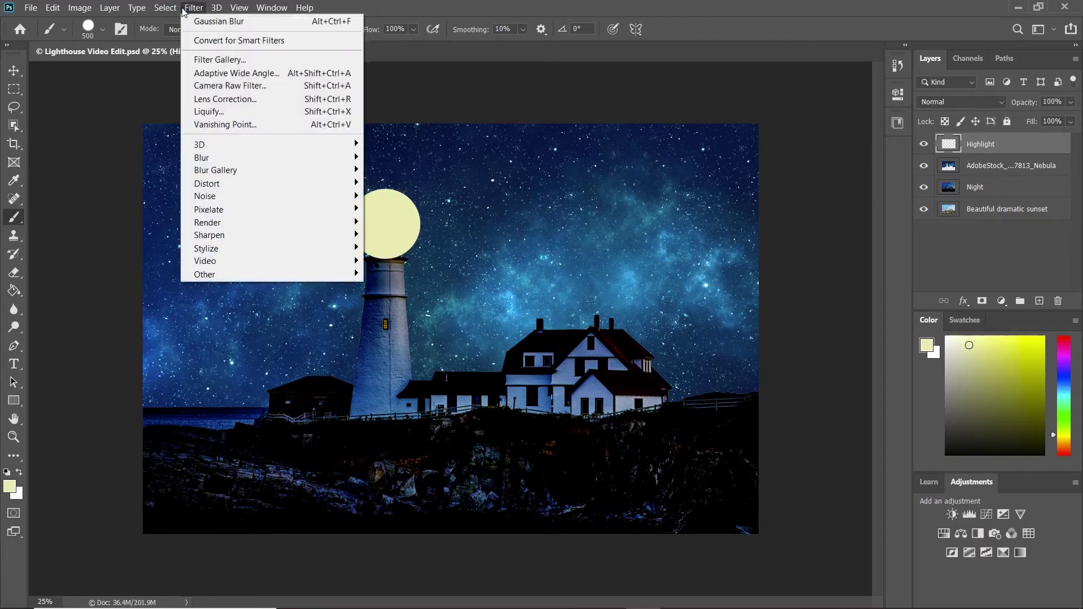
mouse_move(254, 158)
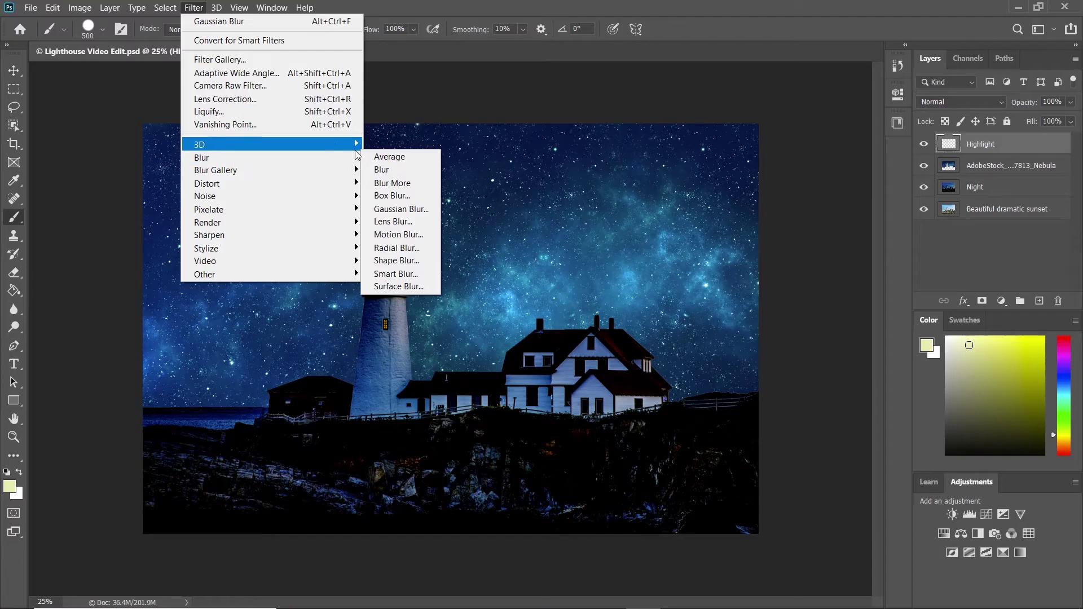
click(389, 210)
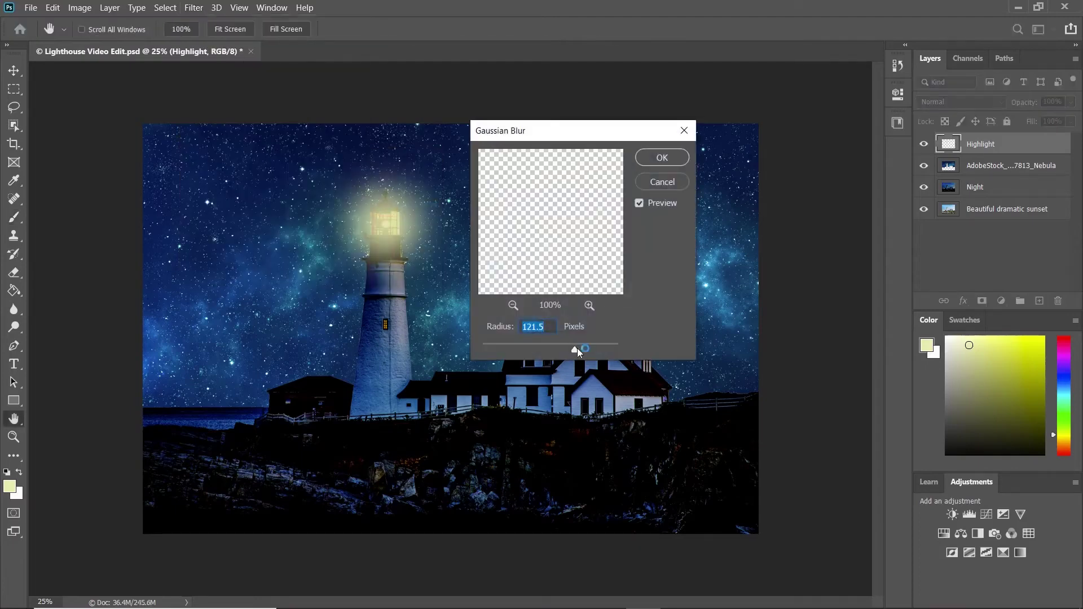
click(656, 161)
key(b)
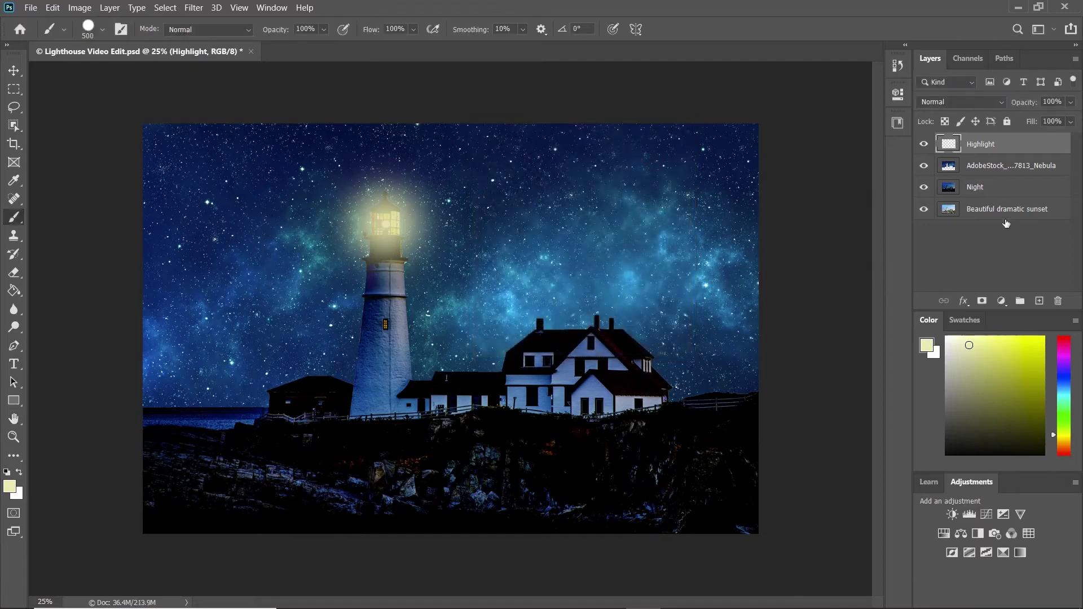
Add a new layer and paint 100-pixel yellow dabs on the lamp.
click(1039, 302)
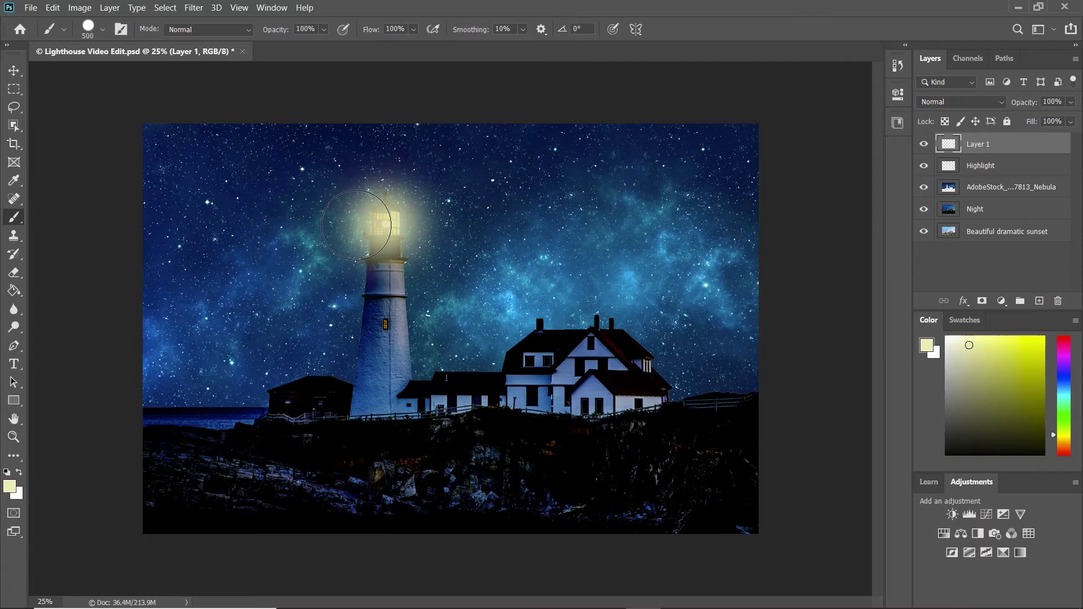
key(bracketleft)
key(bracketleft)
key(bracketleft)
key(bracketleft)
key(bracketleft)
click(379, 224)
click(927, 345)
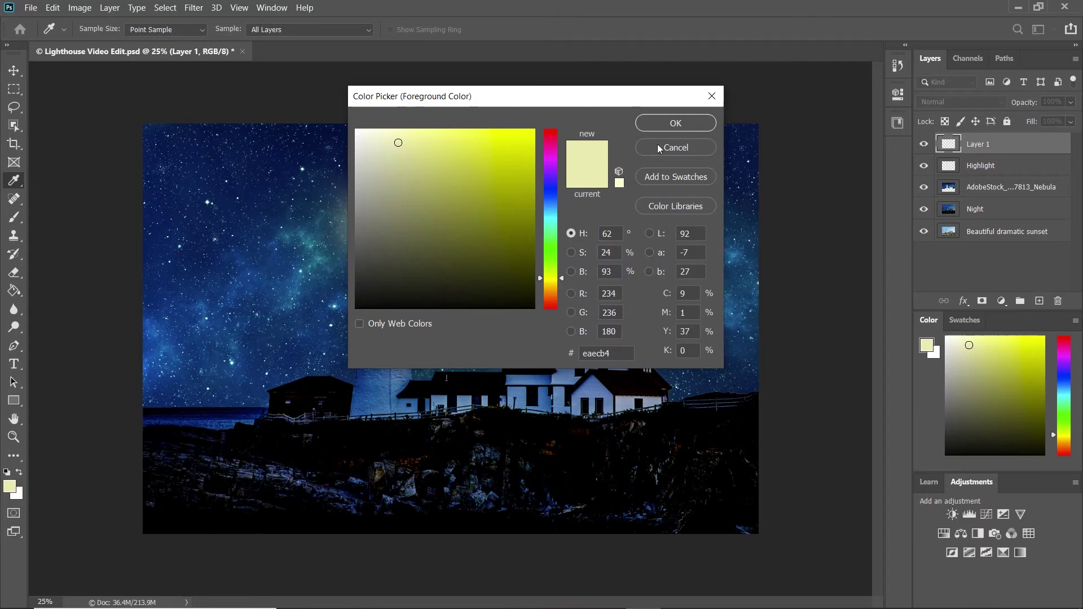
click(659, 148)
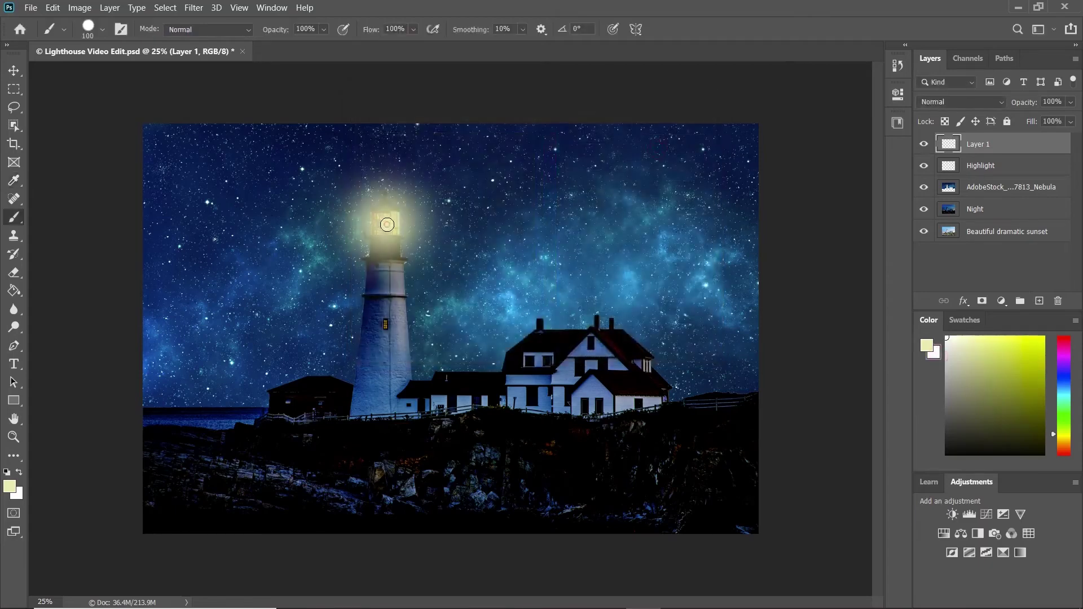
click(386, 224)
click(384, 224)
Gaussian-blur the lamp glow at a 23.5-pixel radius, then add an empty Layer 2 on top.
click(167, 6)
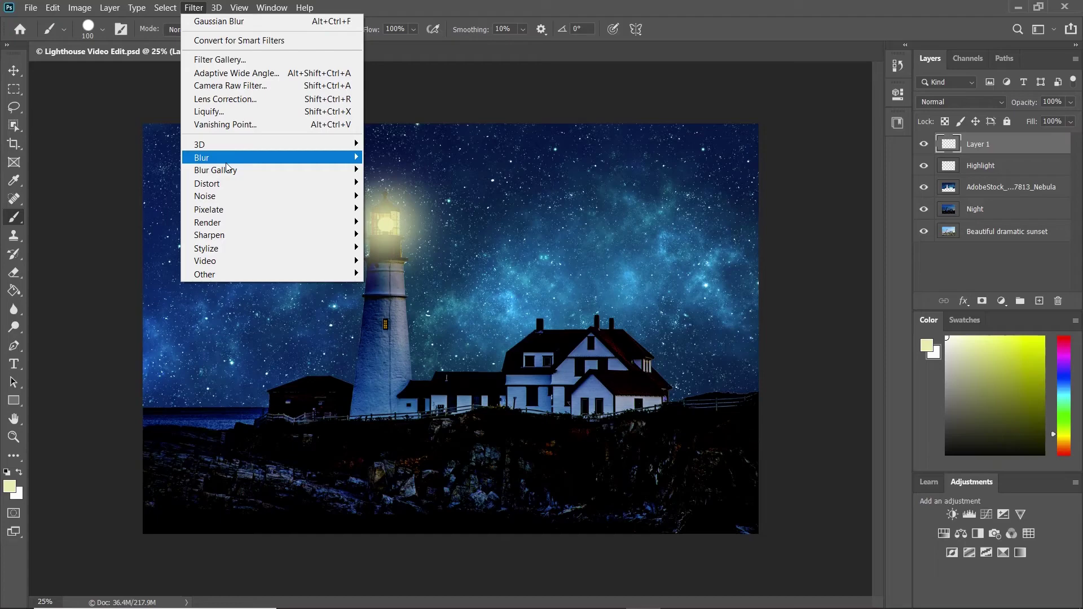
mouse_move(249, 158)
click(369, 209)
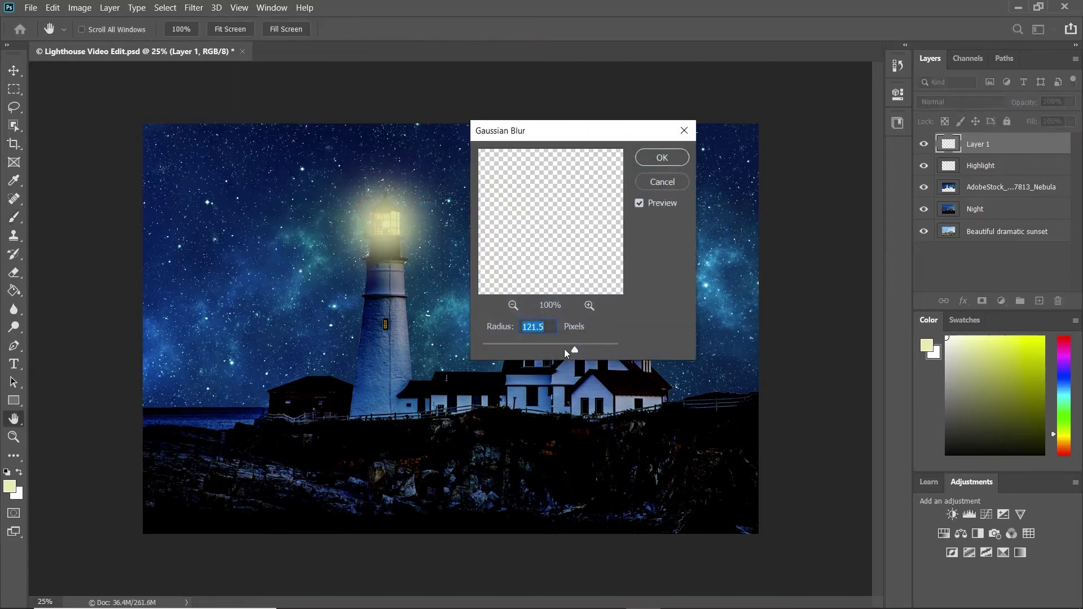
mouse_move(566, 352)
mouse_down()
mouse_move(519, 346)
mouse_move(531, 361)
mouse_move(546, 358)
mouse_up()
click(645, 162)
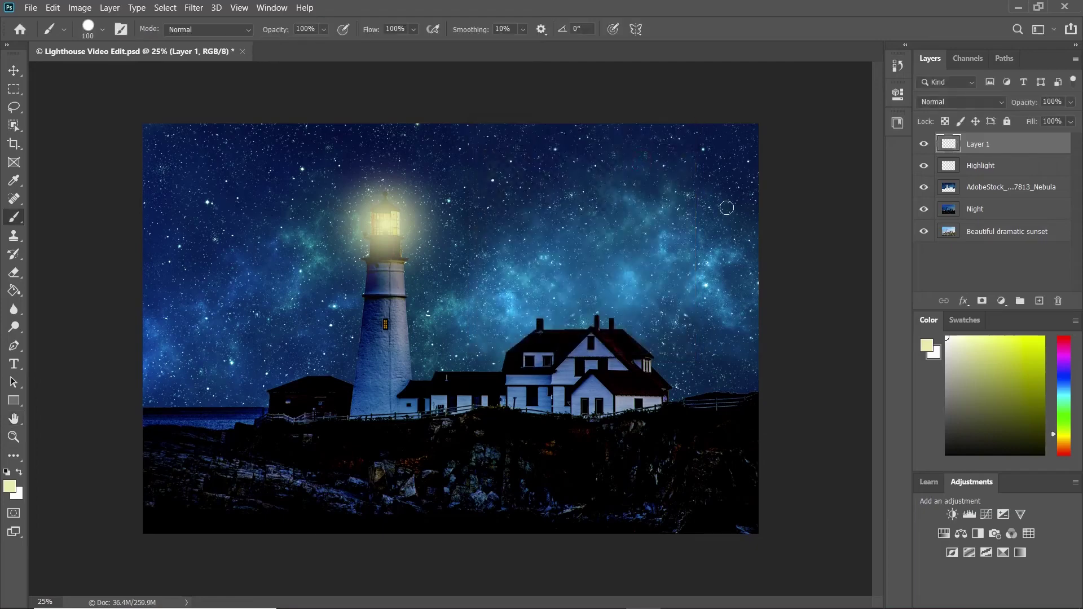
click(1040, 300)
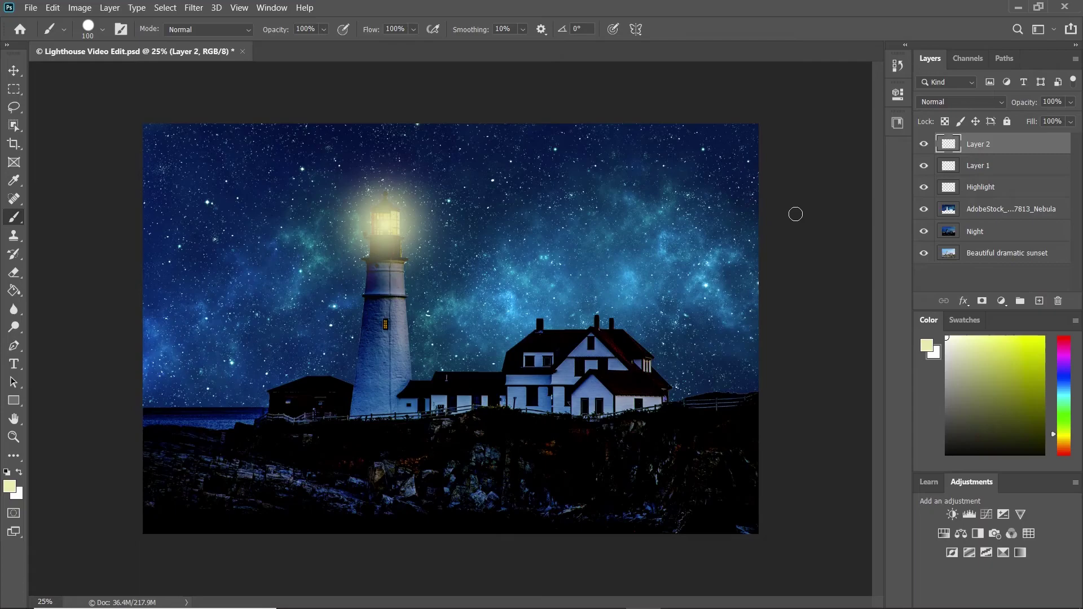
Select the Cut, three Color and White lighthouse jobs and show their Composition settings.
key(p)
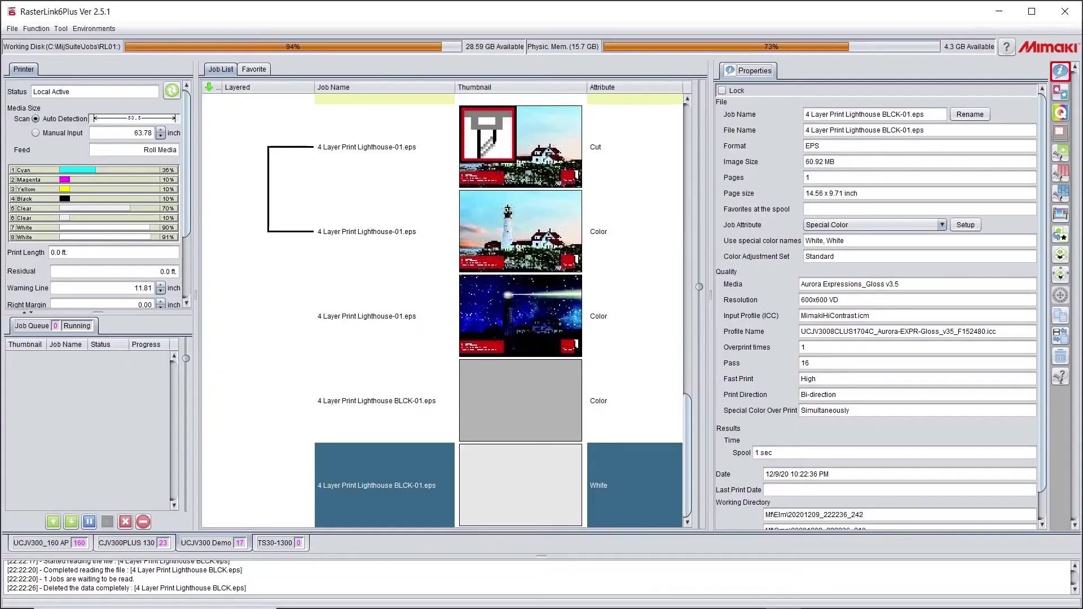
click(366, 147)
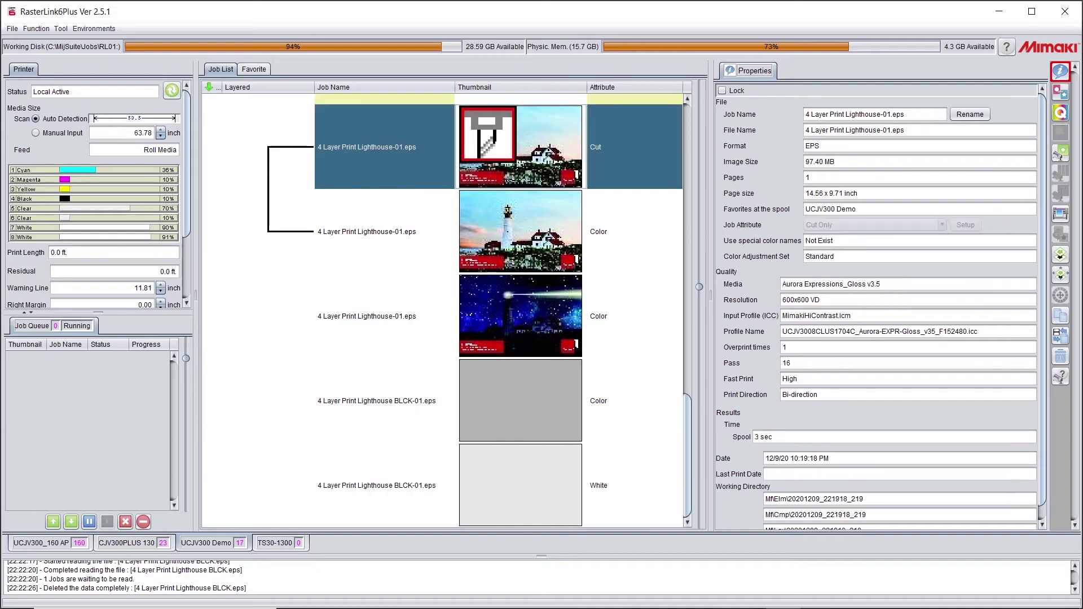
key(ctrl+a)
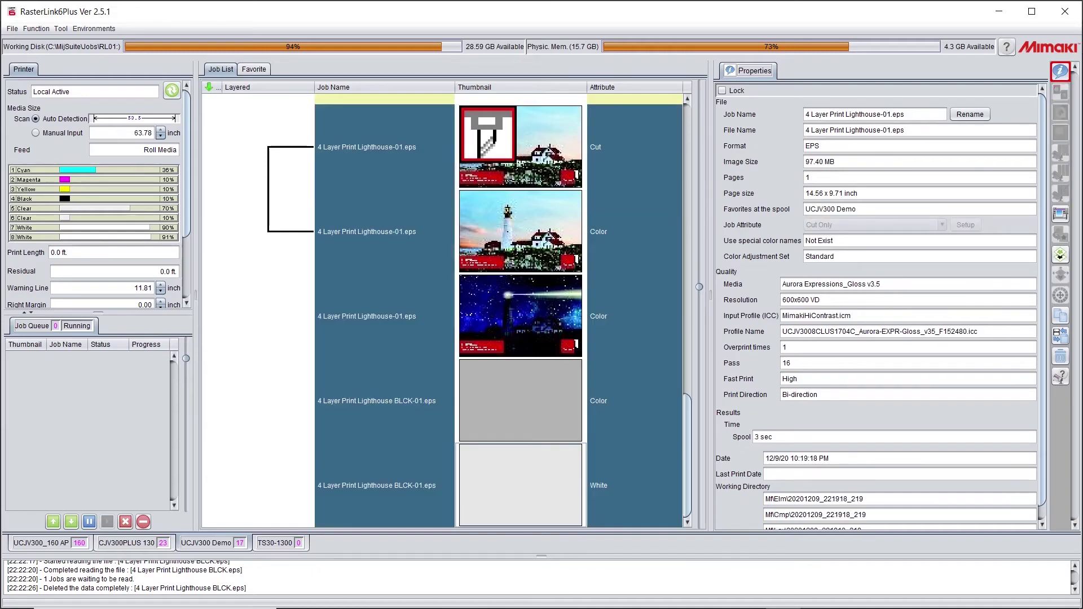
click(1060, 254)
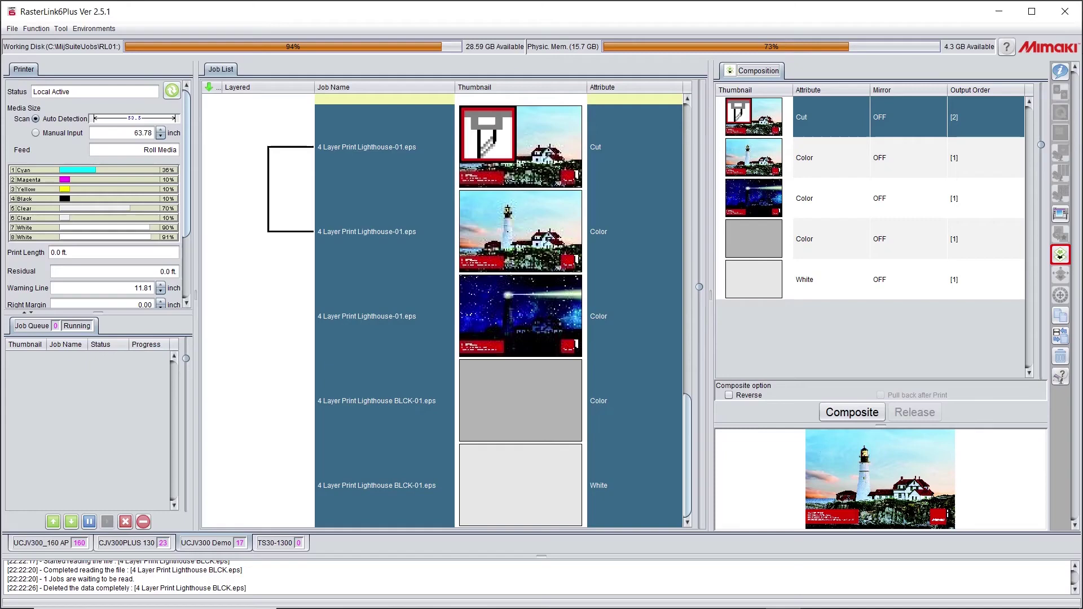
Move the night image Color layer to the bottom of the composition order.
click(846, 198)
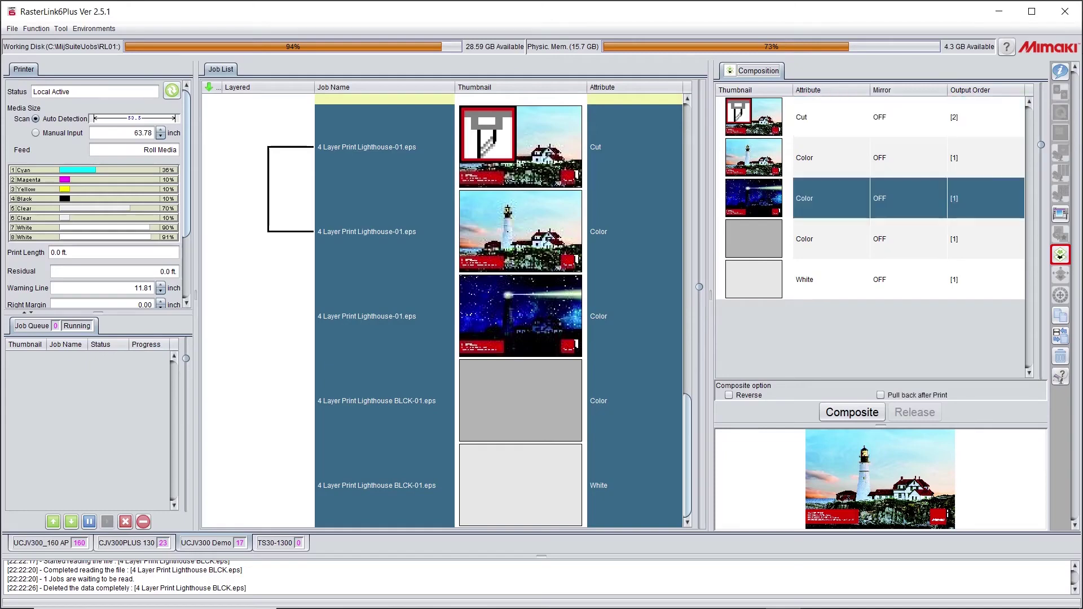
click(846, 239)
click(846, 279)
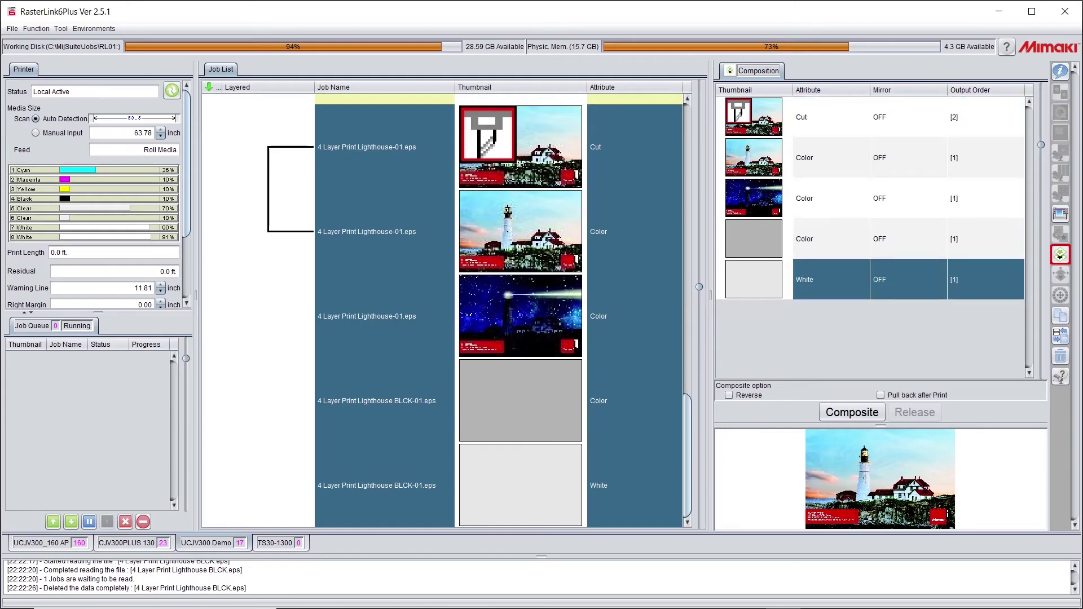
drag(847, 279, 847, 279)
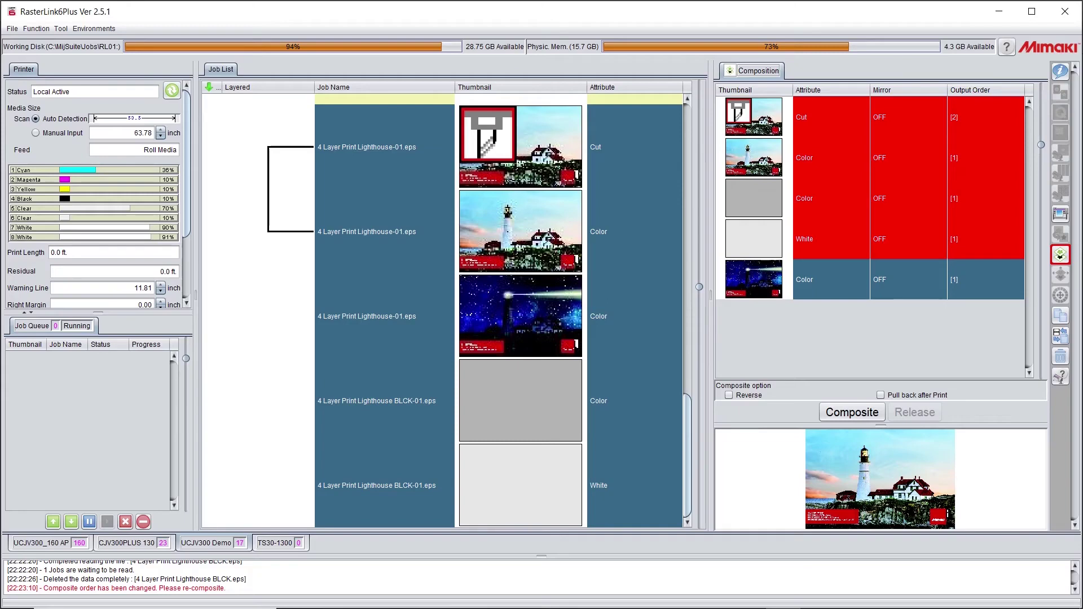
Place the White layer above the grey Color layer and composite all jobs.
click(847, 198)
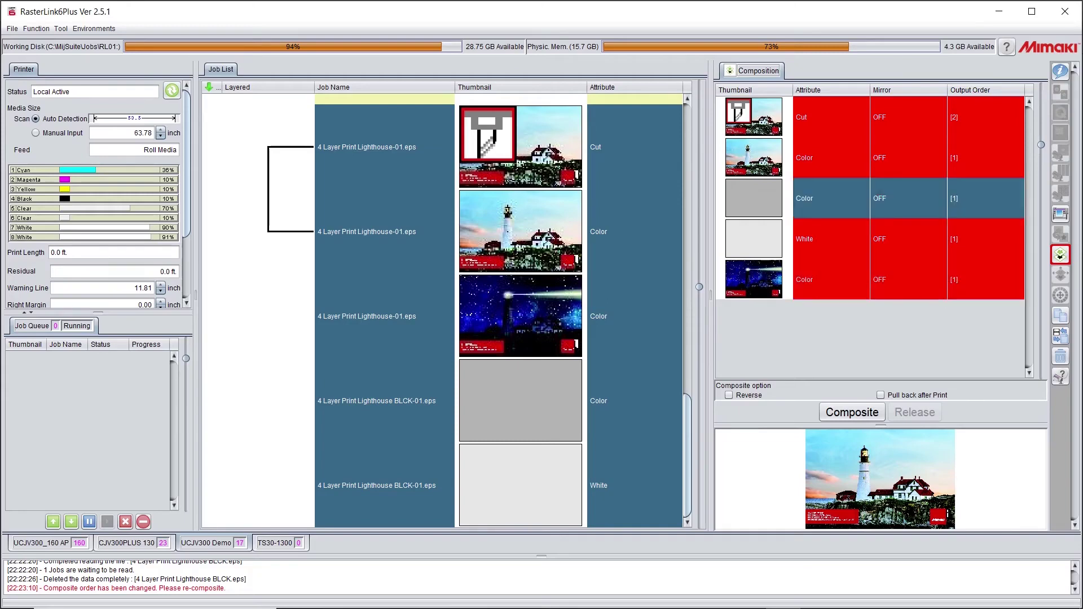
click(846, 238)
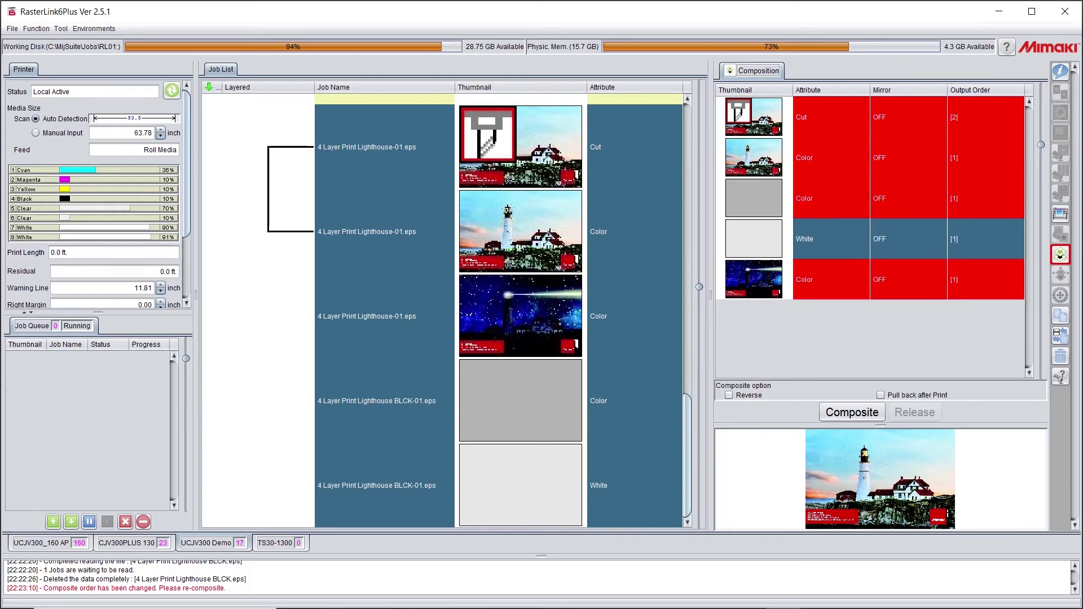
drag(846, 239, 846, 198)
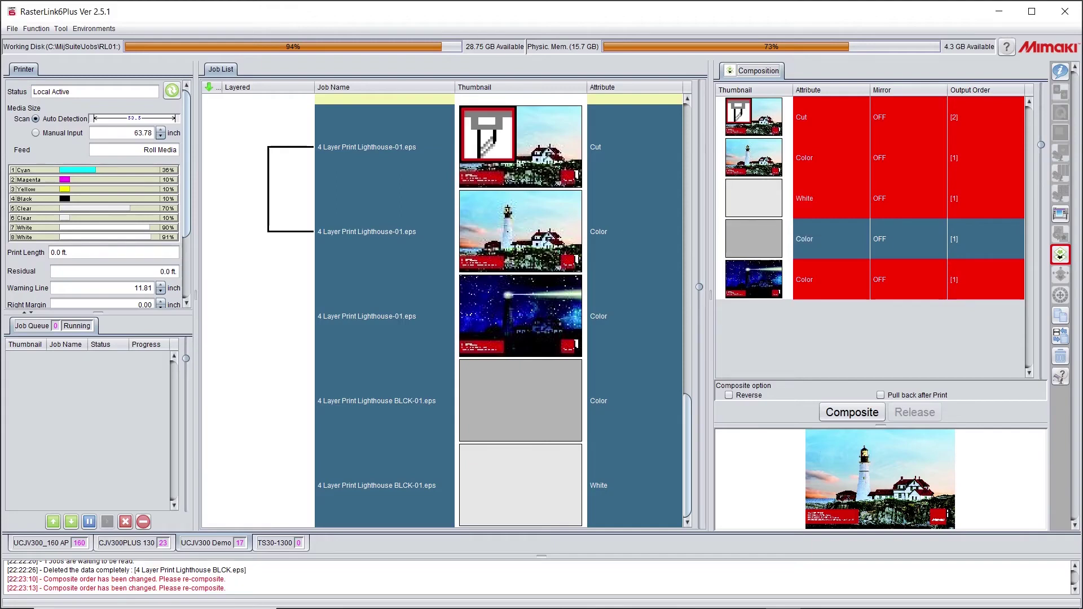
click(852, 412)
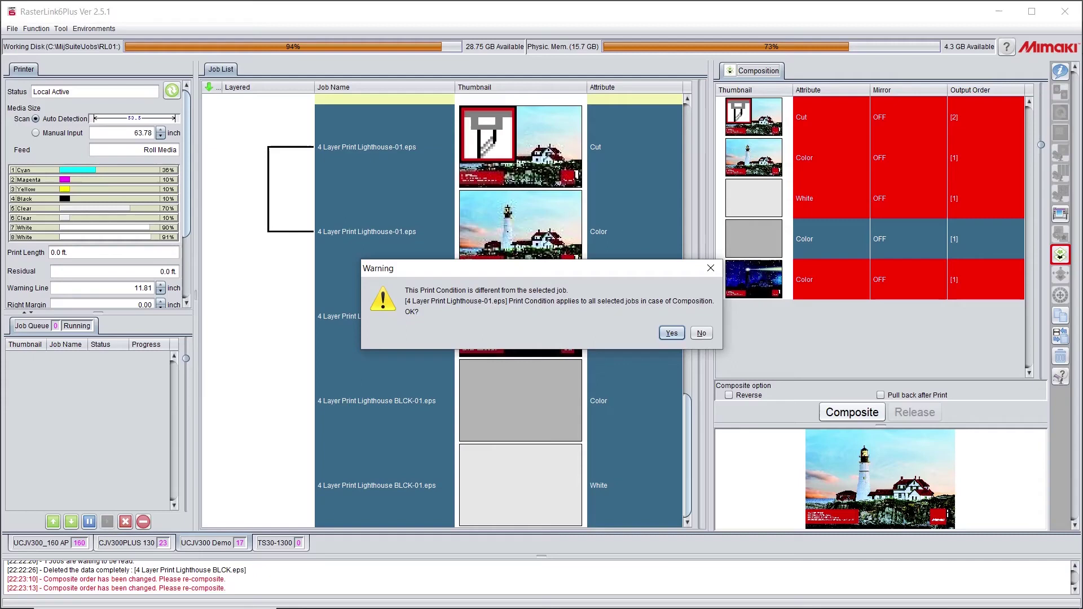
click(671, 333)
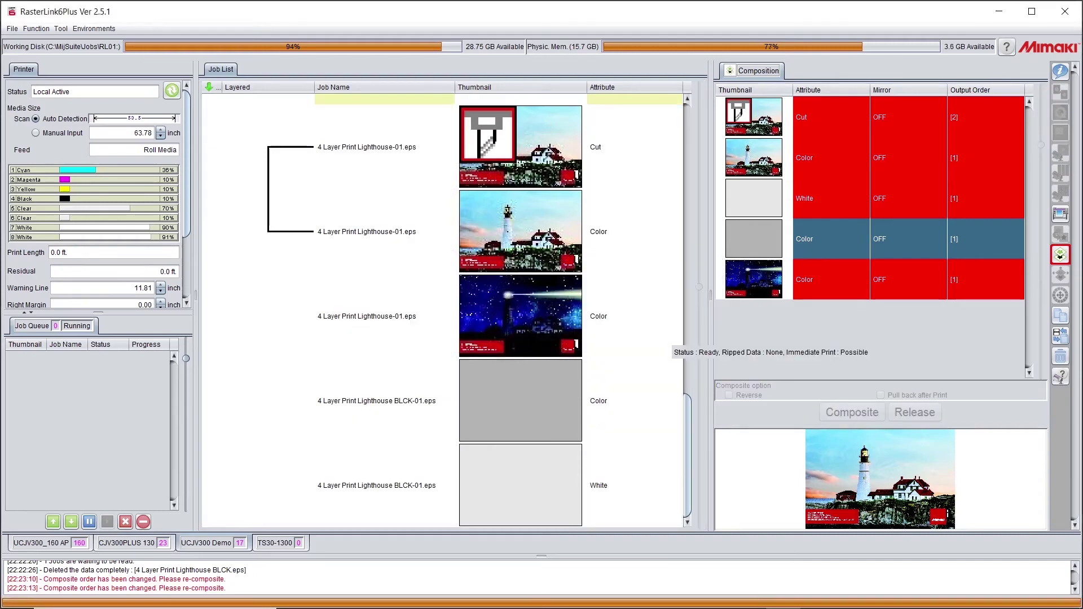
Change the grey BLCK-01 job's Job Attribute from Color to Shading plate.
click(581, 364)
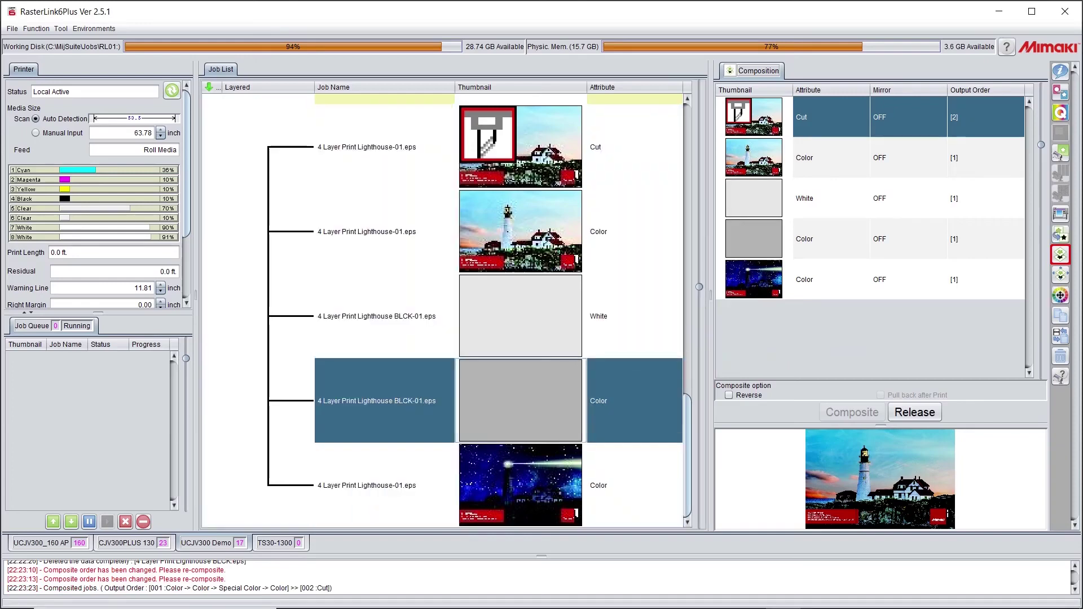
click(1060, 72)
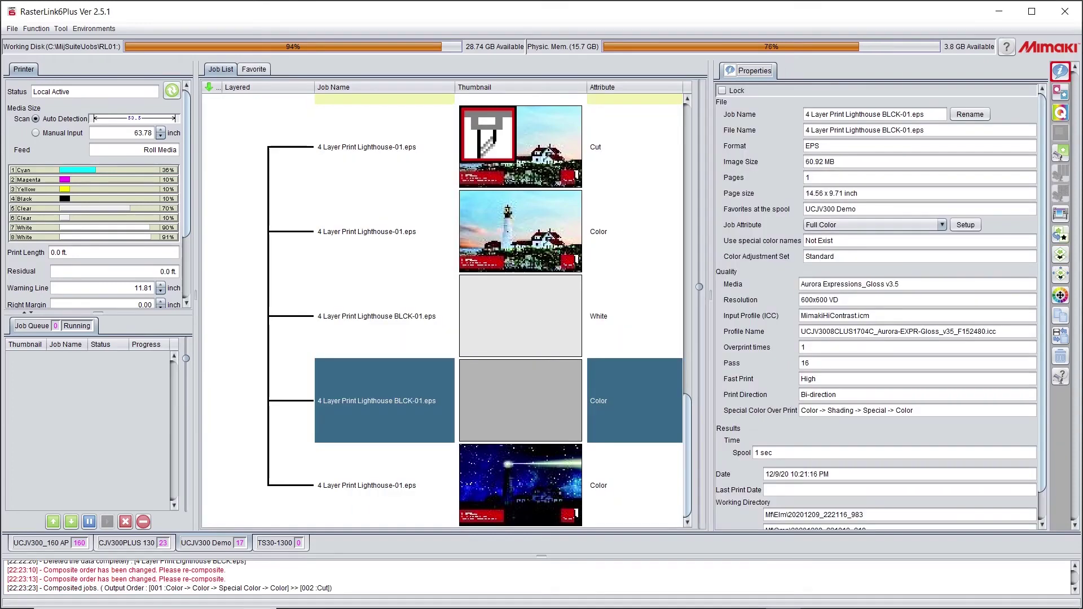
click(875, 224)
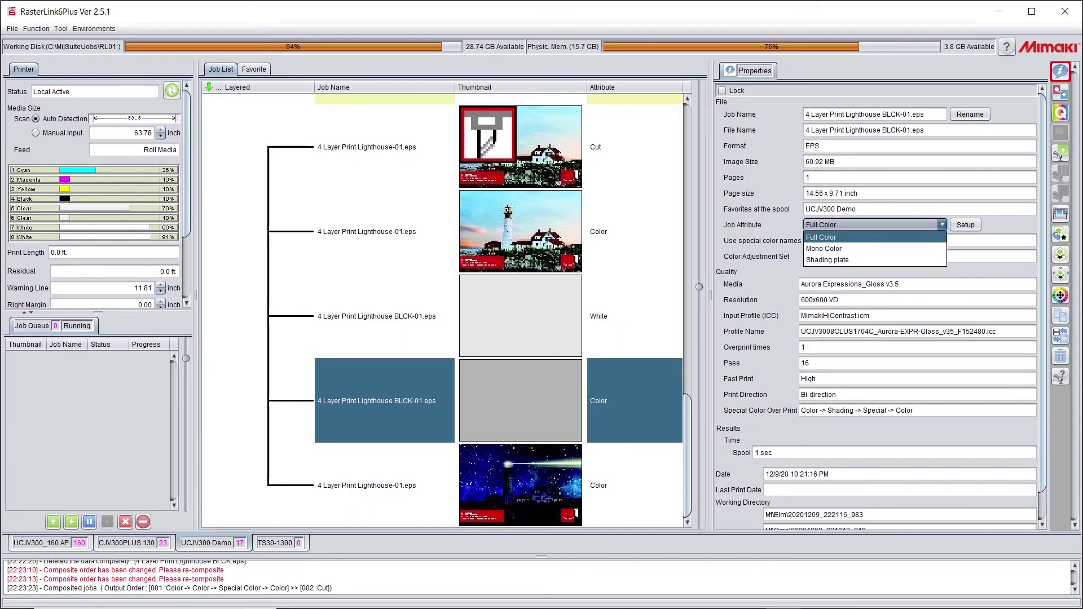
key(Down)
key(Down)
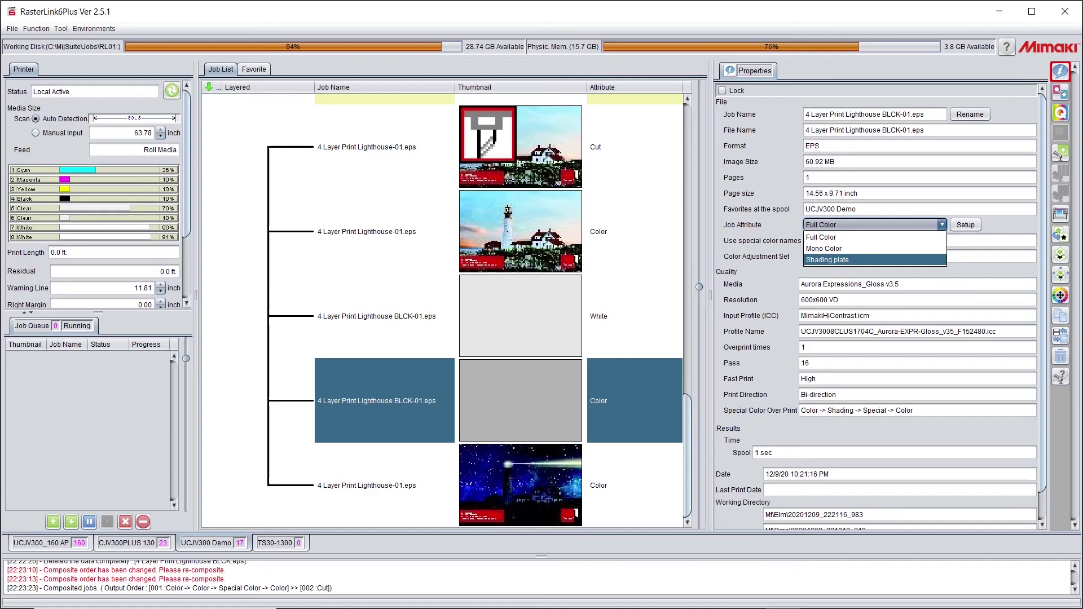
key(Return)
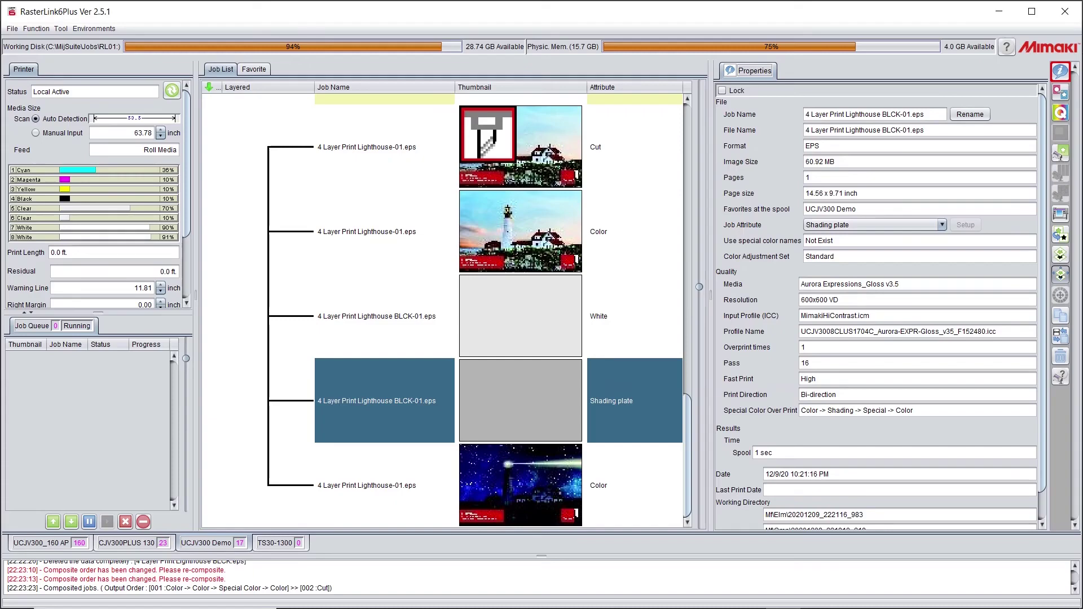
Review the composite's layer adjustment, with over-print order Color -> Shading -> Special -> Color.
click(1061, 275)
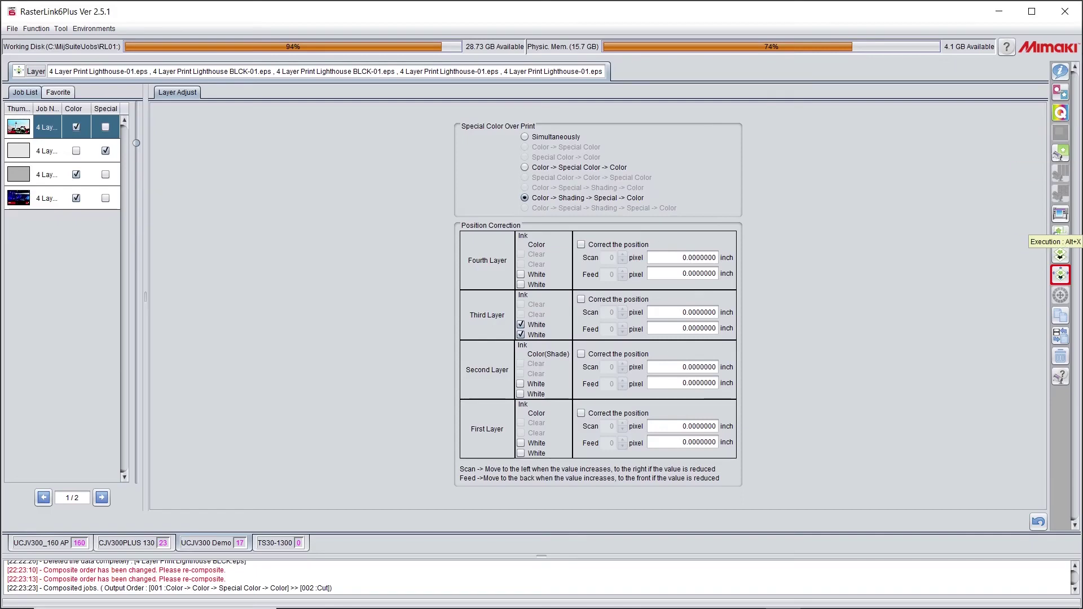
In the composite's print layout, enable scaling and set the copy count to 3.
key(alt+g)
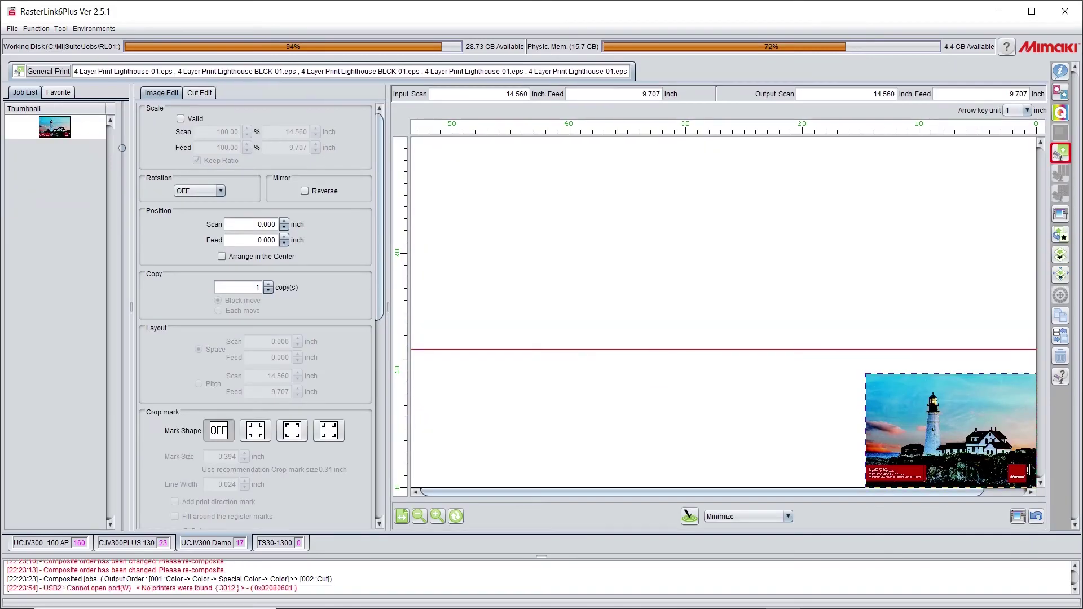
click(419, 517)
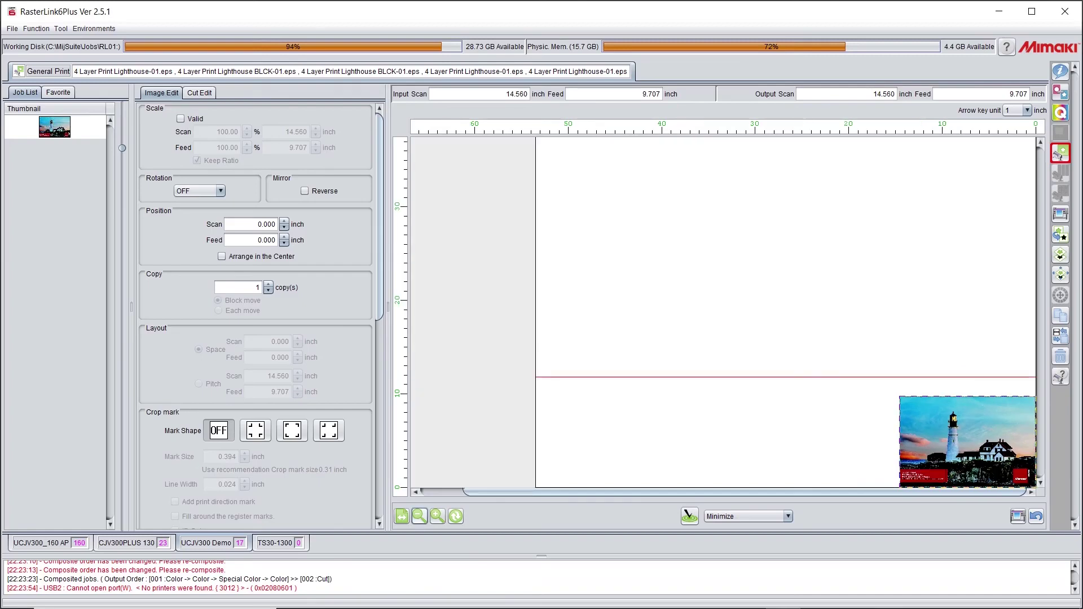
click(181, 118)
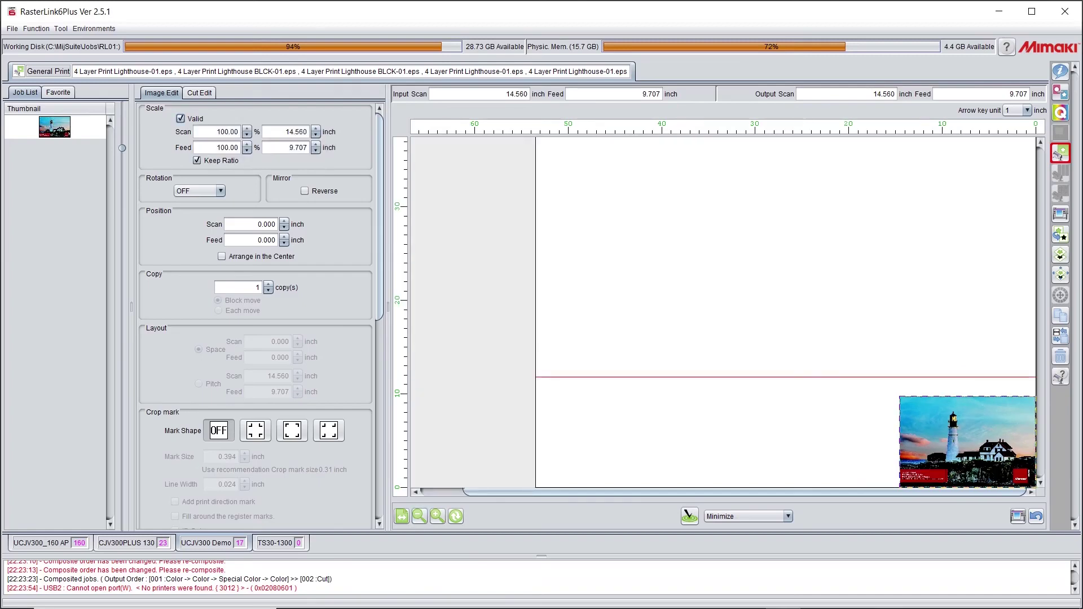
double_click(257, 287)
text(2)
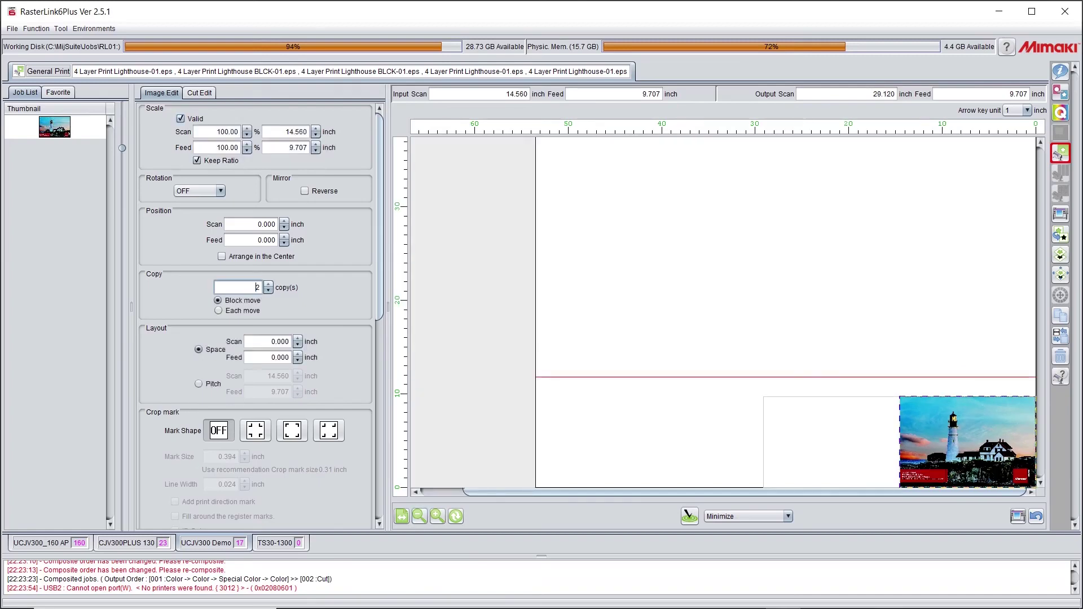
click(268, 284)
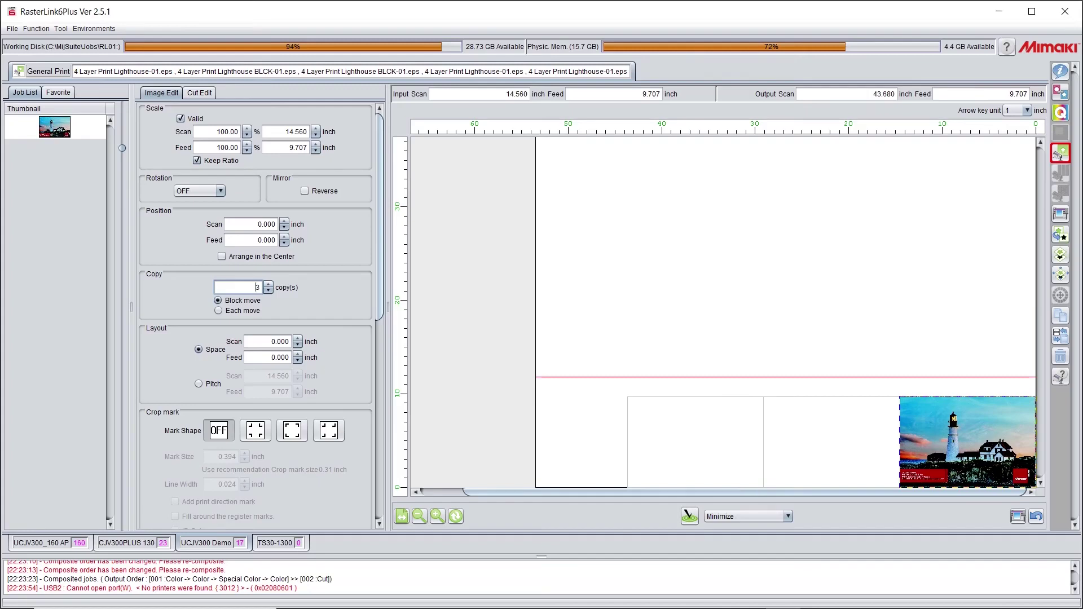
Scale the print to 10.560 inches wide, centre it, and space copies 2 inches apart.
double_click(286, 131)
text(11.560)
key(Return)
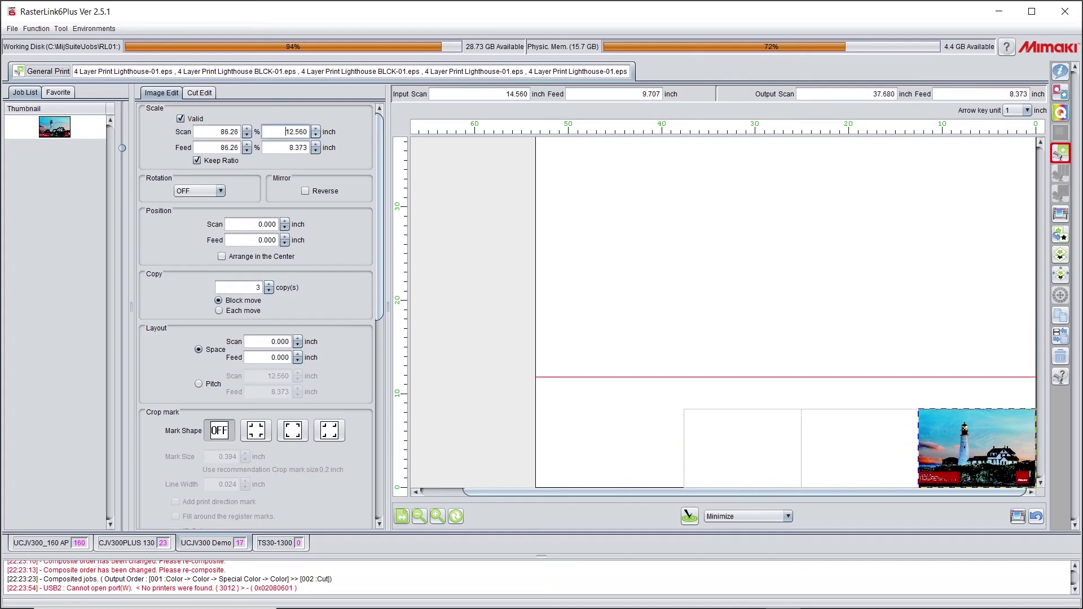
click(316, 135)
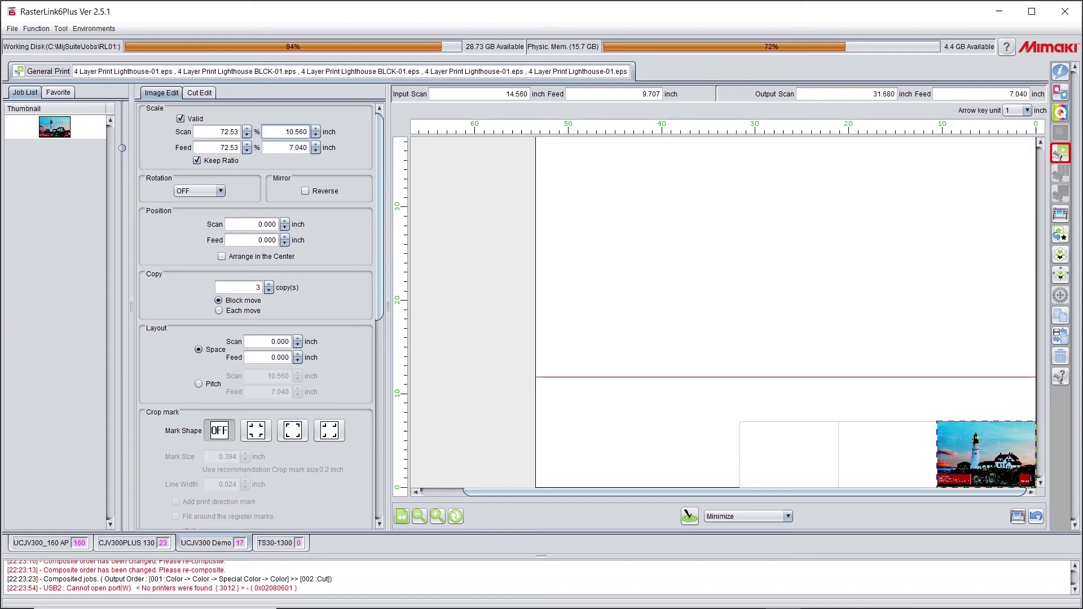
click(222, 256)
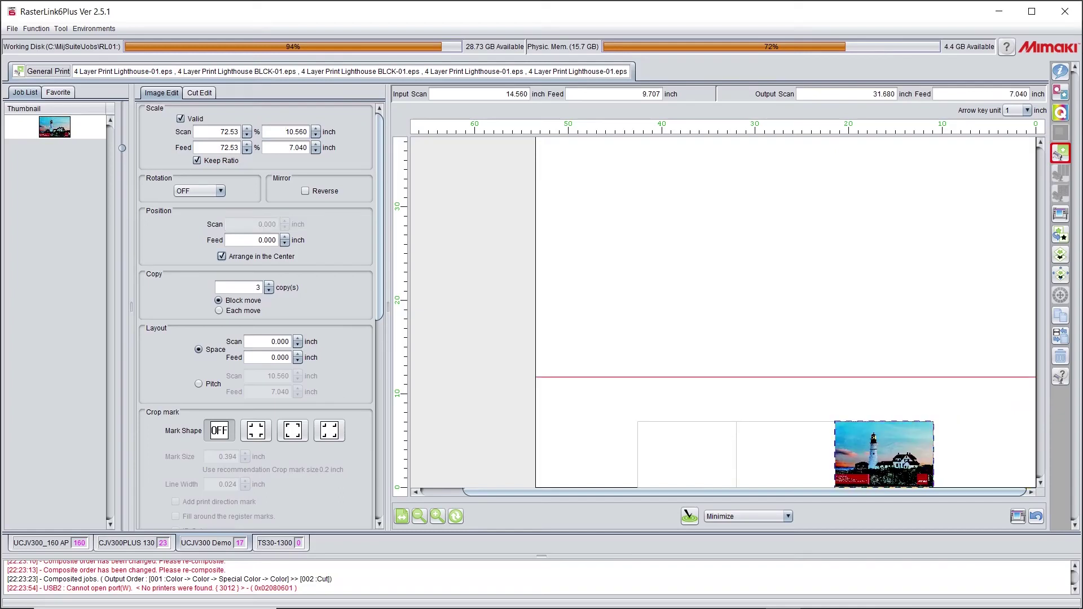
click(298, 338)
click(298, 337)
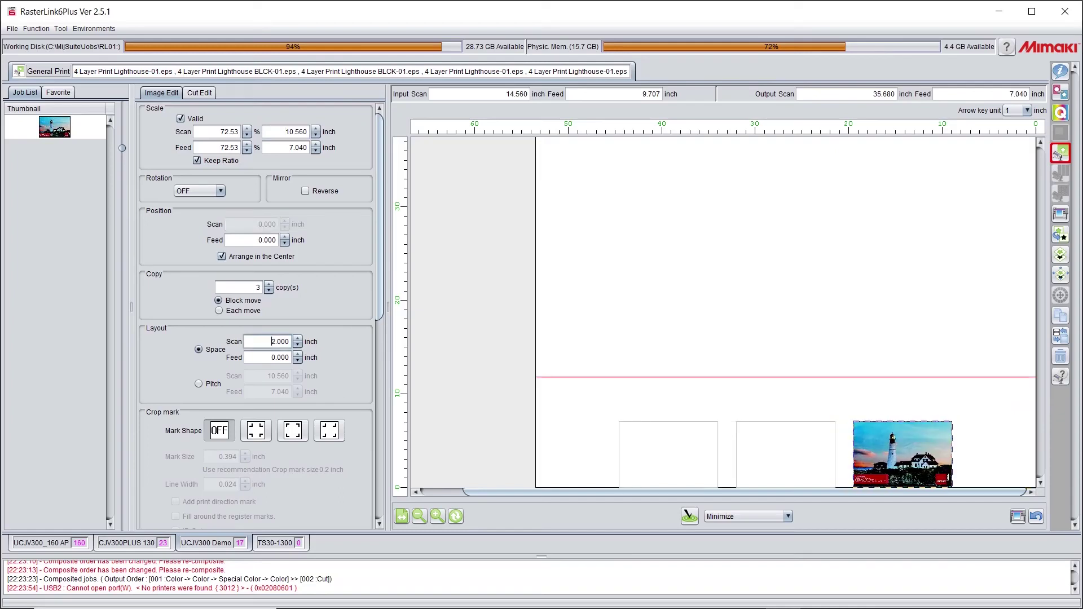